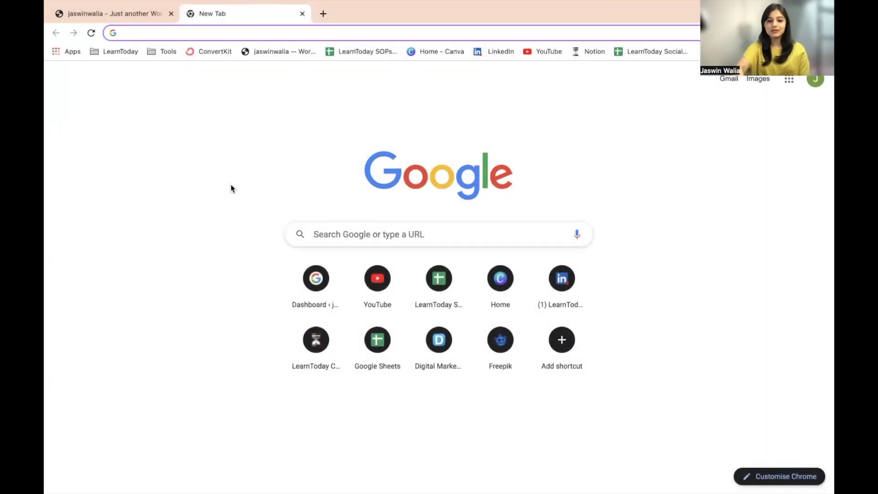
Step: Load medium.com in the new Chrome tab
text(medium)
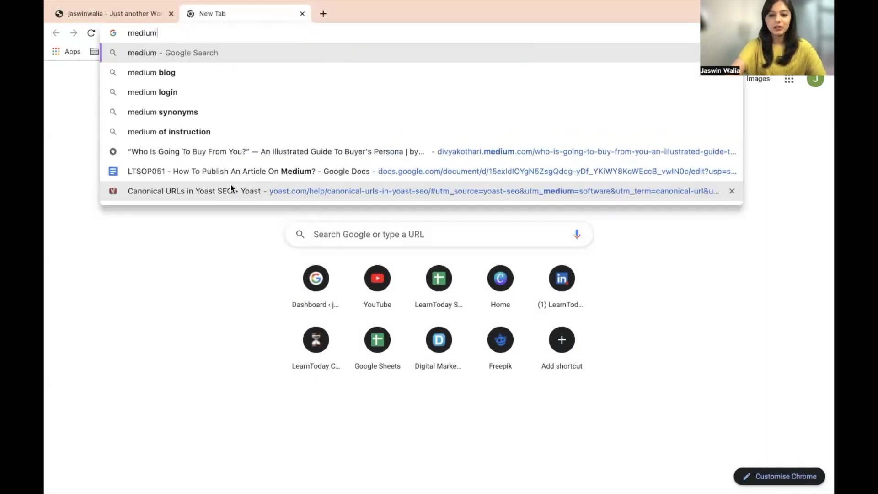
text(.com)
key(Return)
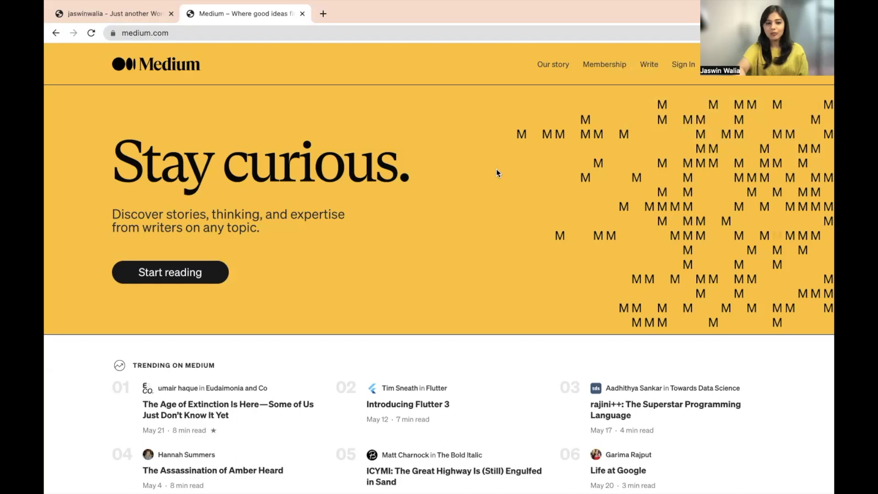
scroll(476, 225, down, 3)
scroll(475, 227, down, 19)
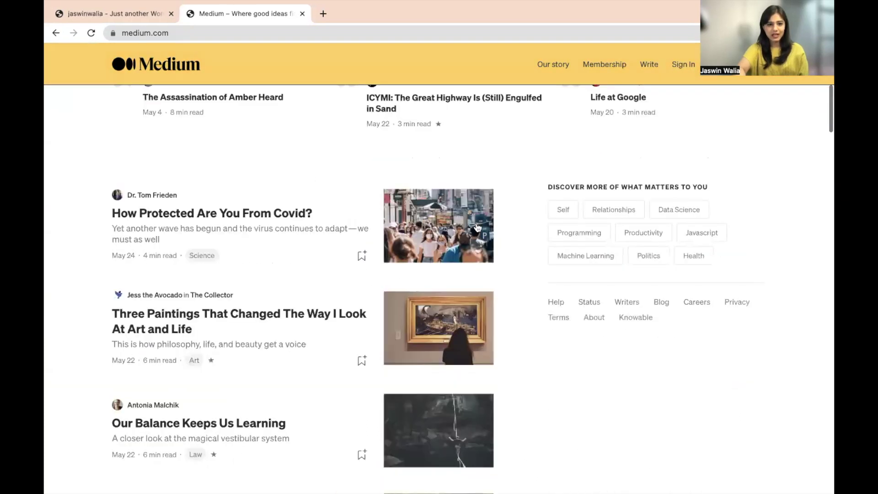
scroll(476, 226, down, 5)
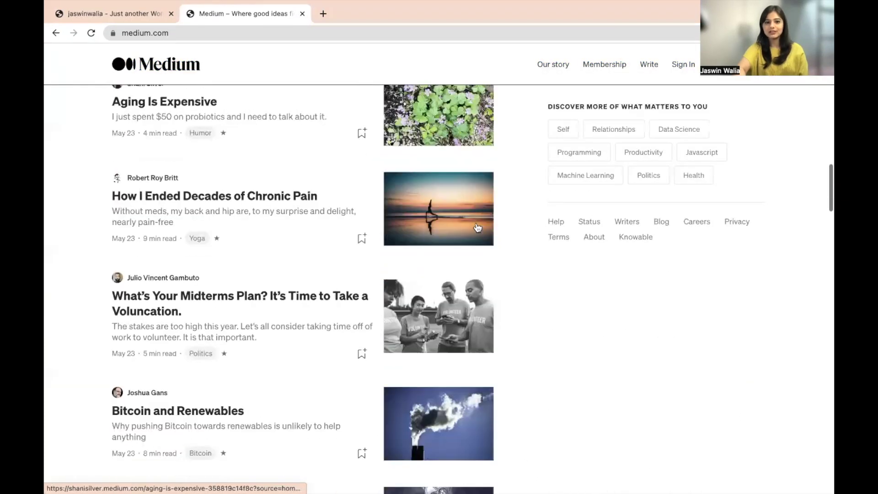
scroll(73, 341, down, 2)
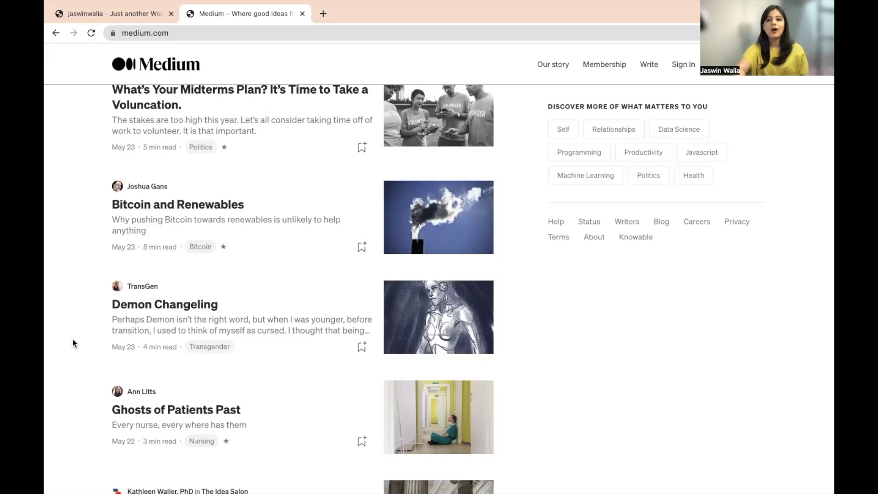
scroll(72, 339, up, 20)
scroll(73, 339, up, 7)
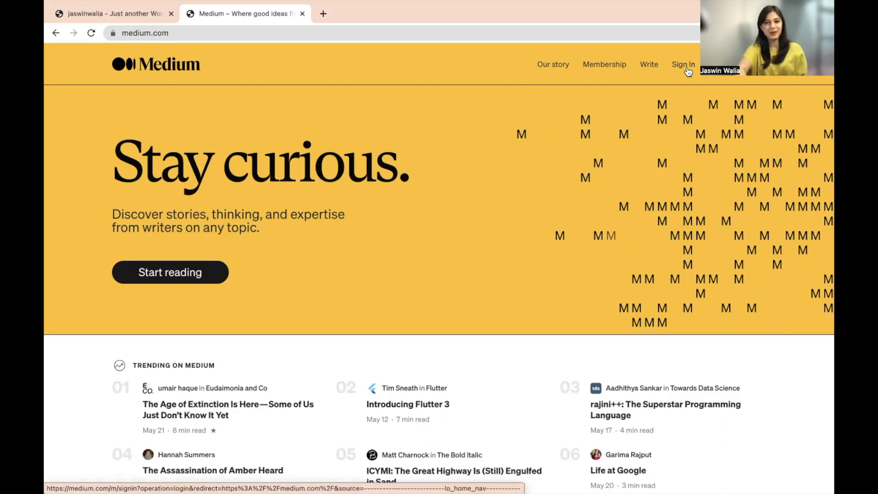
Step: Sign up for Medium with a Google account and create the new account
click(736, 75)
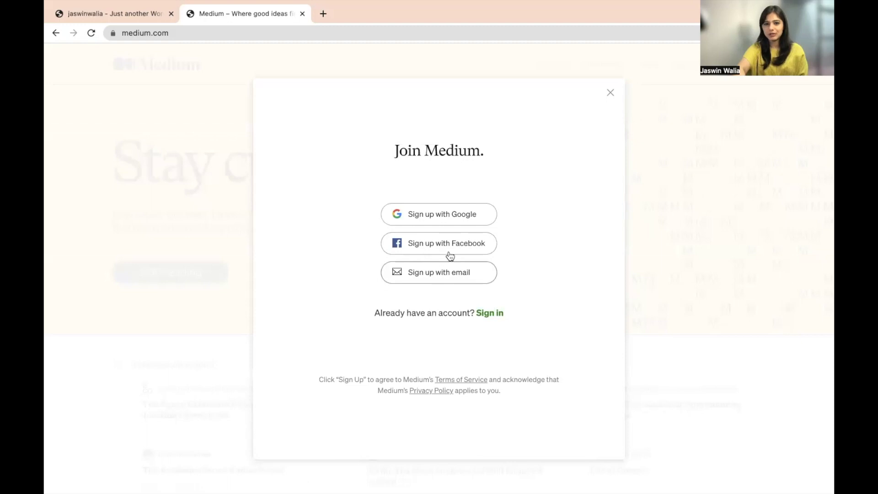
click(449, 223)
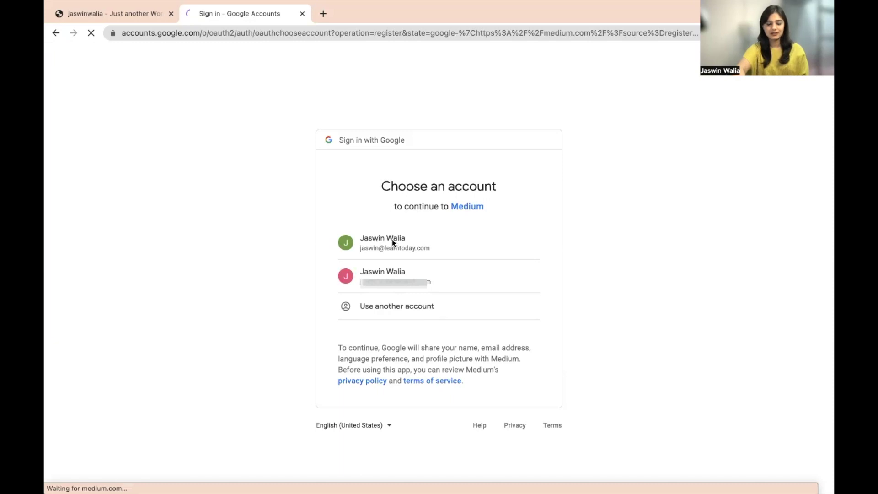
click(357, 244)
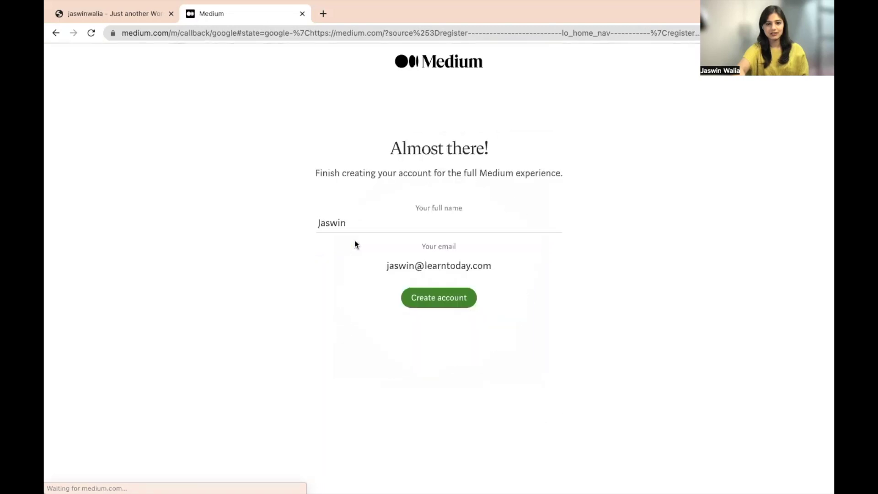
click(450, 300)
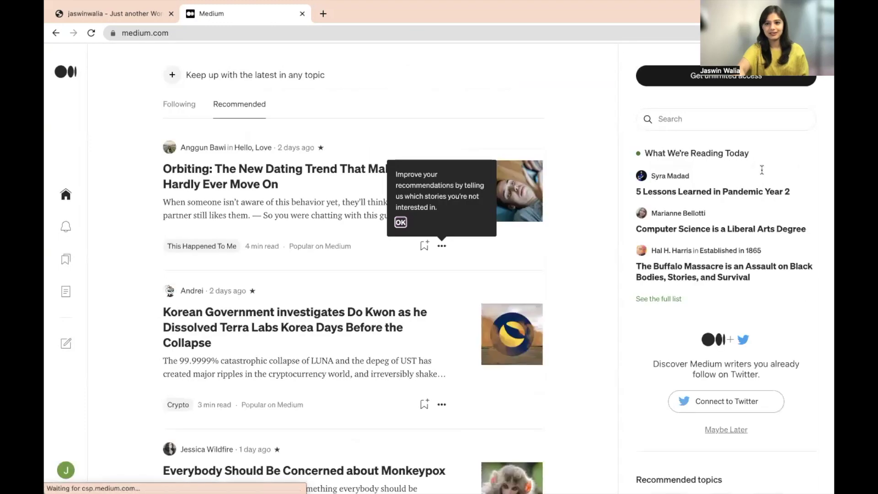
Step: Go to your own Medium profile page from the avatar menu
scroll(240, 341, down, 3)
scroll(239, 341, up, 3)
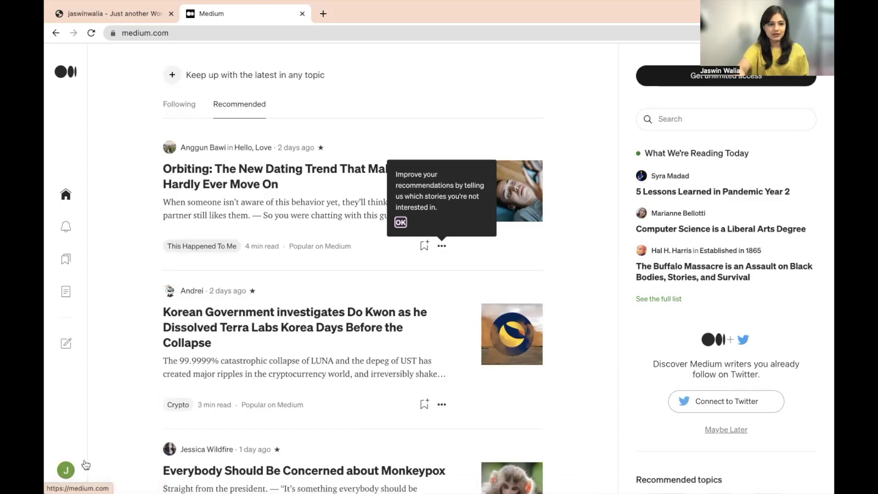
click(67, 475)
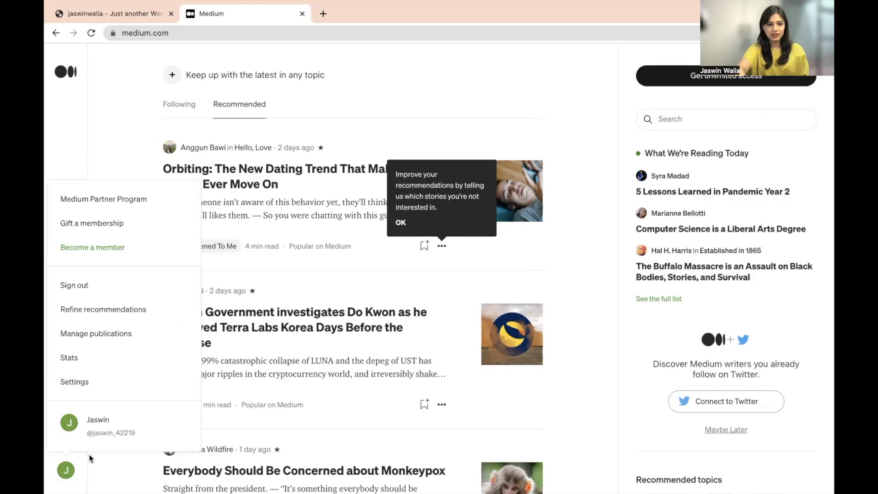
click(76, 425)
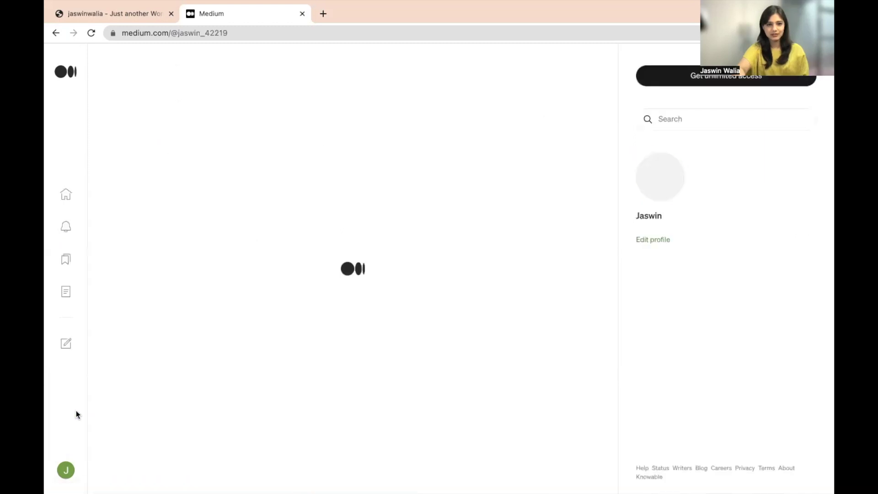
Step: Open Edit profile and scroll through the sections of the Settings page
click(656, 240)
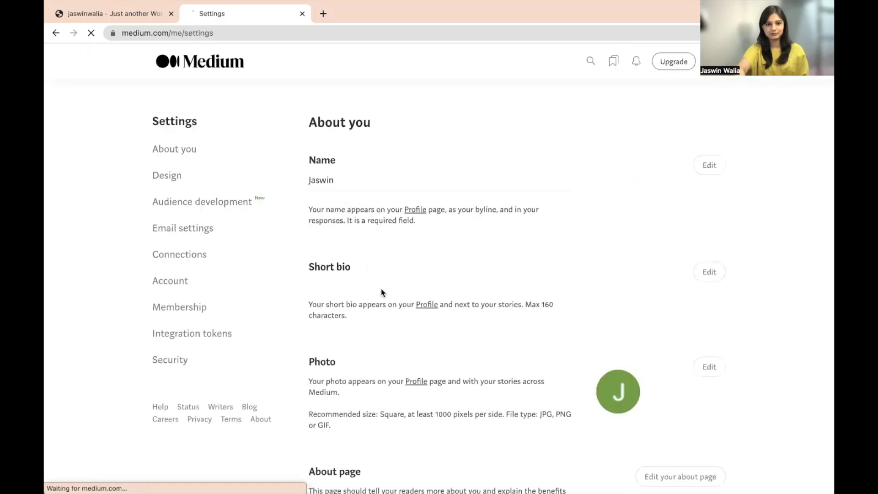
scroll(382, 288, down, 2)
scroll(378, 285, up, 2)
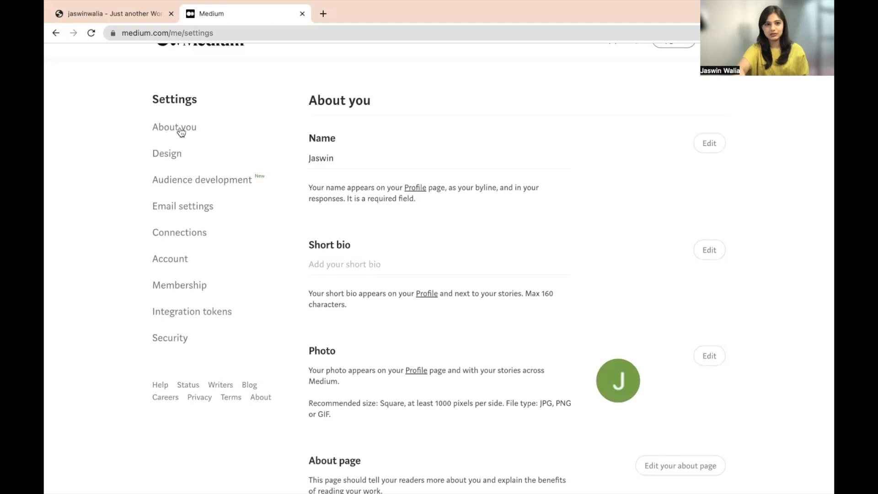
scroll(338, 234, down, 2)
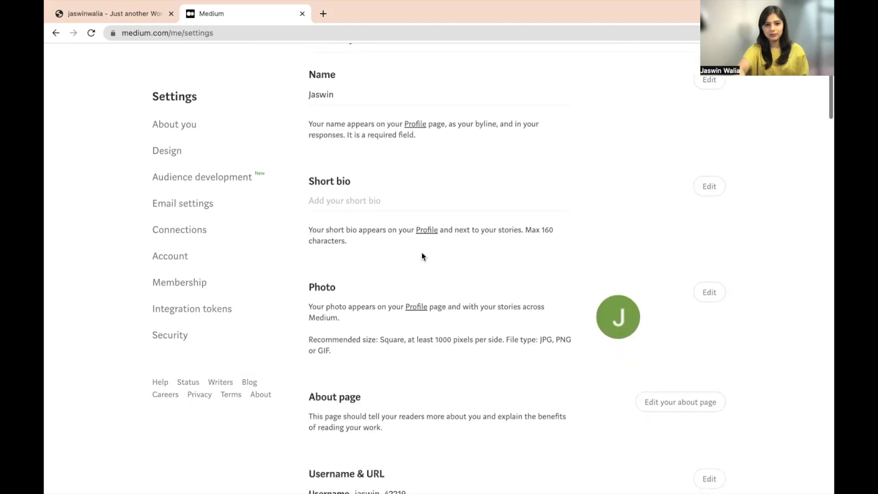
scroll(422, 253, down, 3)
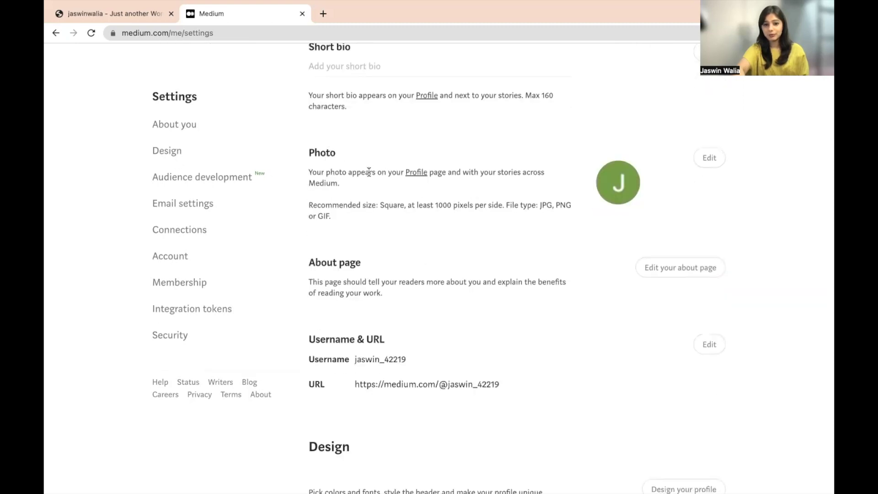
scroll(369, 172, down, 2)
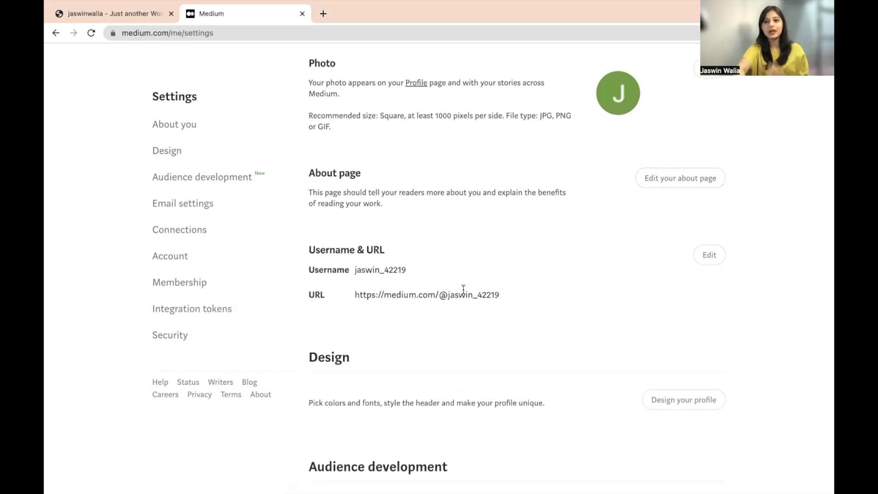
scroll(463, 289, down, 3)
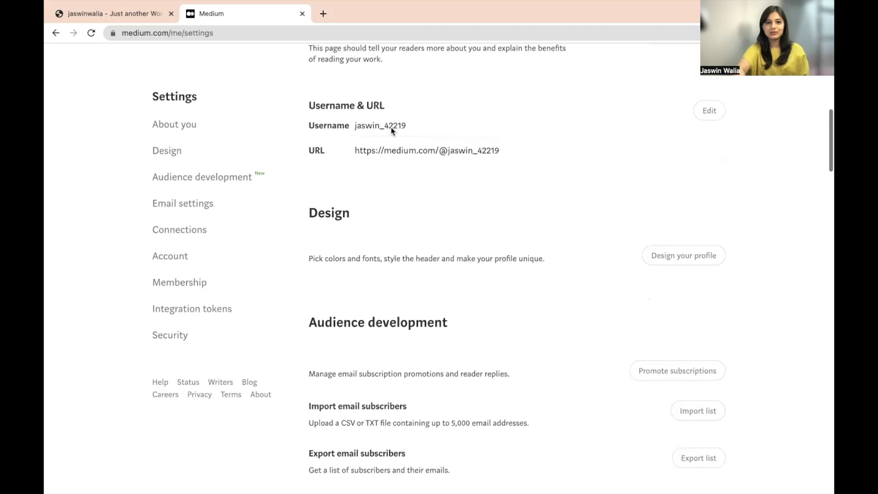
scroll(401, 205, down, 2)
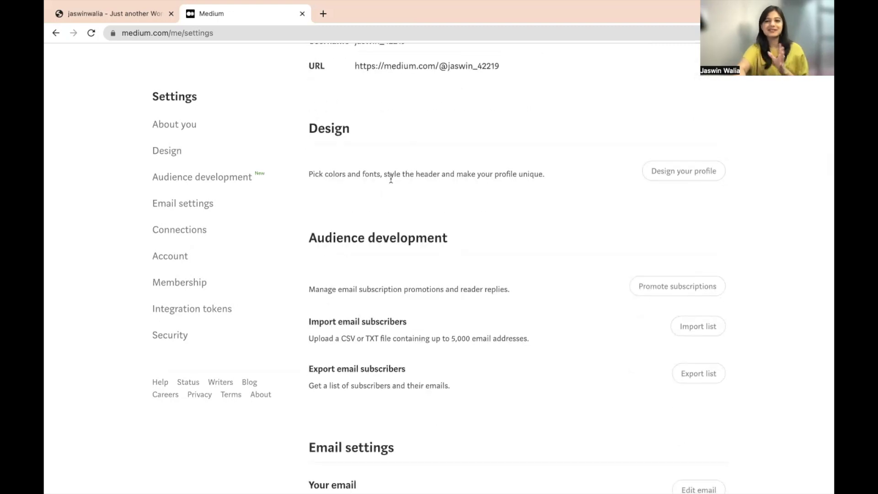
scroll(391, 179, down, 20)
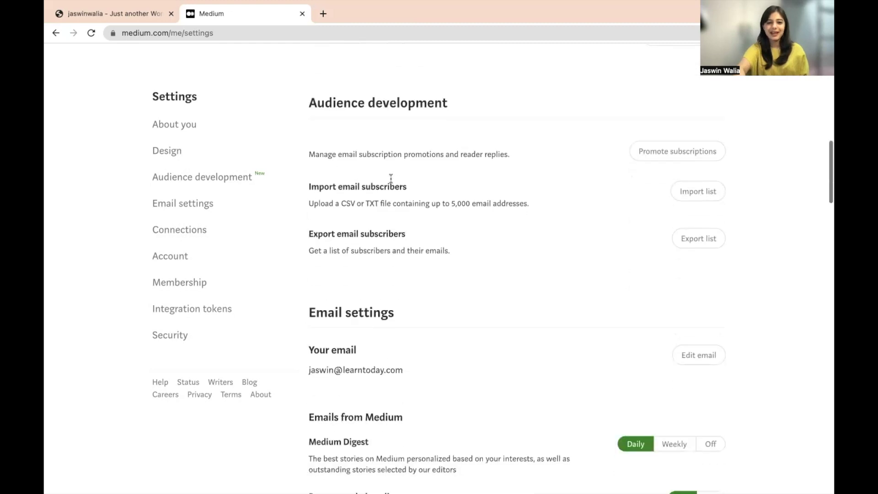
scroll(393, 182, down, 10)
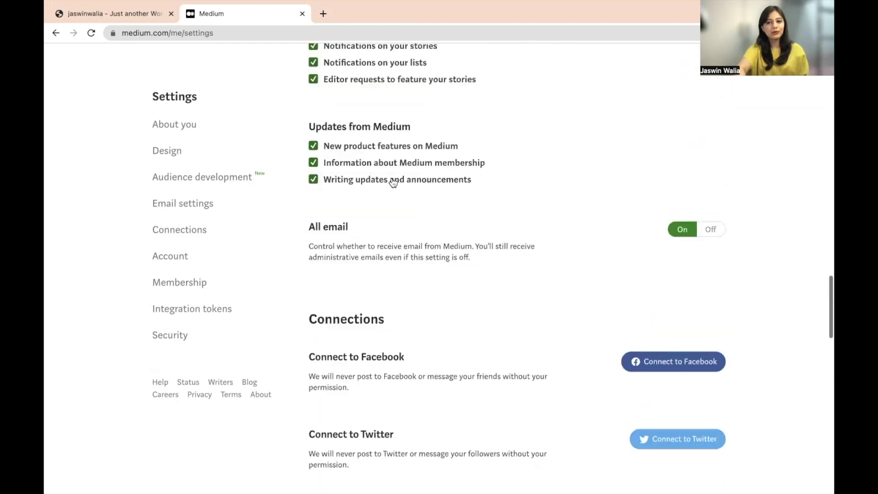
scroll(391, 181, up, 17)
scroll(391, 181, up, 15)
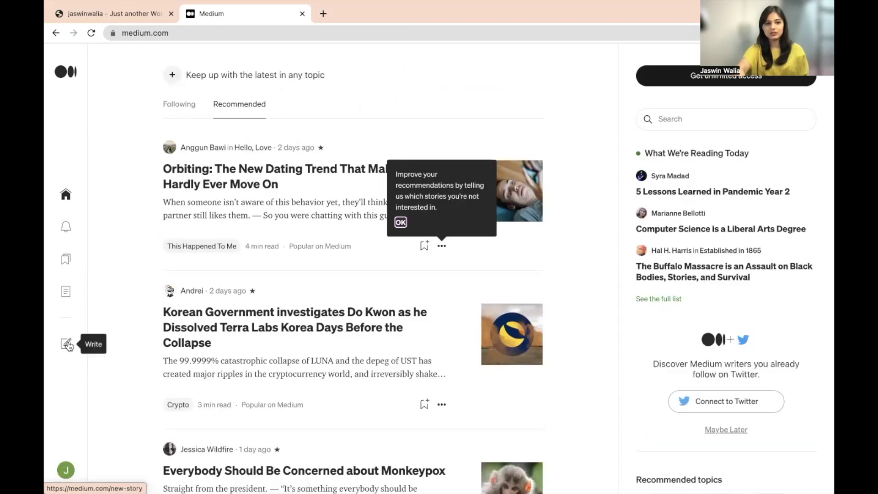
Step: Start a new story titled 'Add Categories to your Menu.' and place the cursor in the body
click(68, 346)
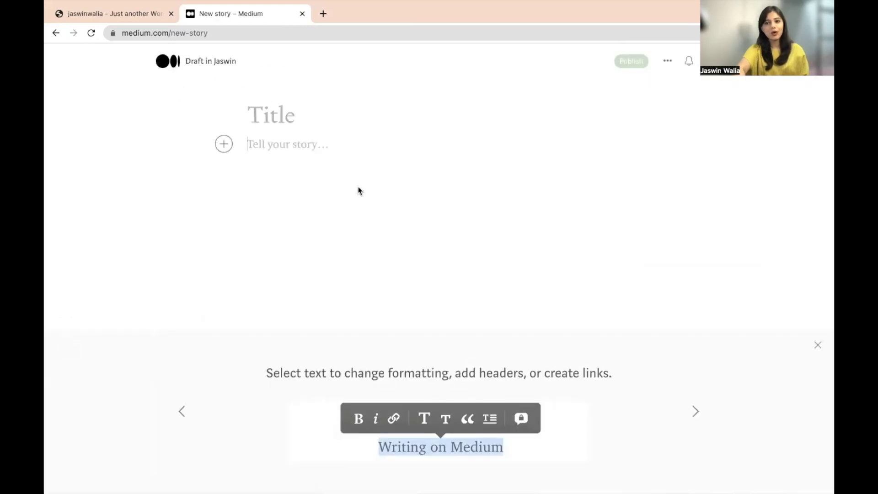
click(292, 114)
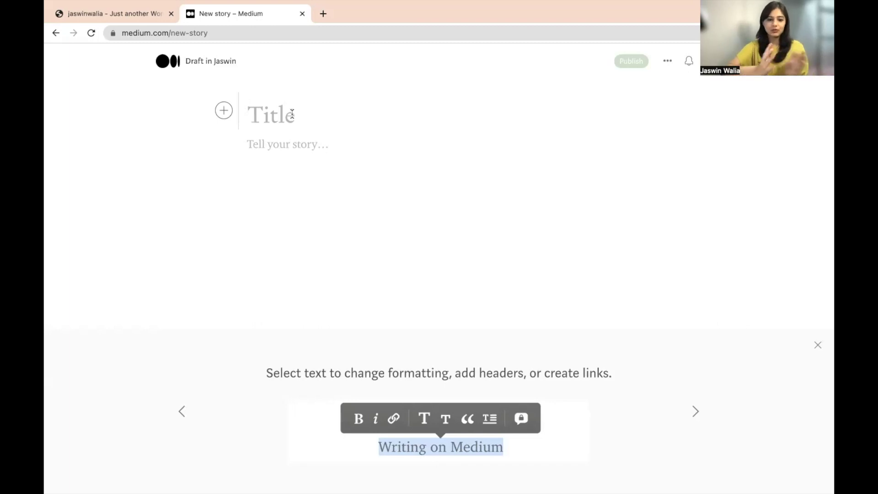
text(Add )
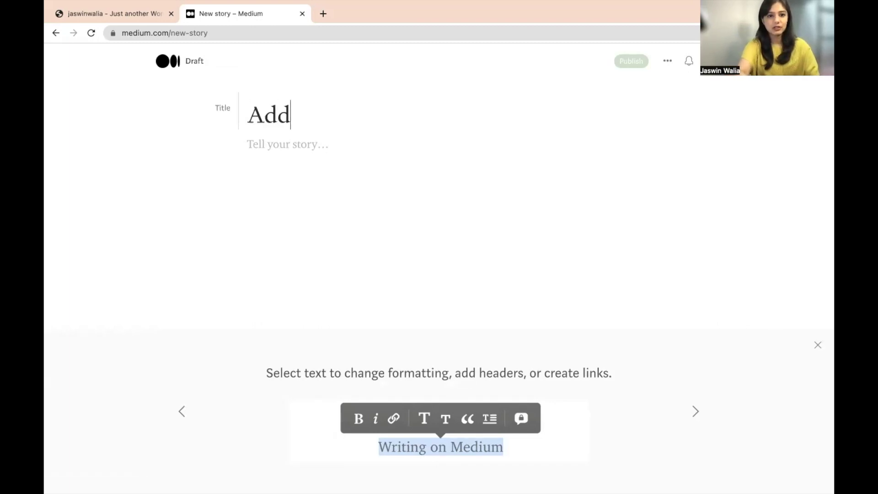
text(Categories )
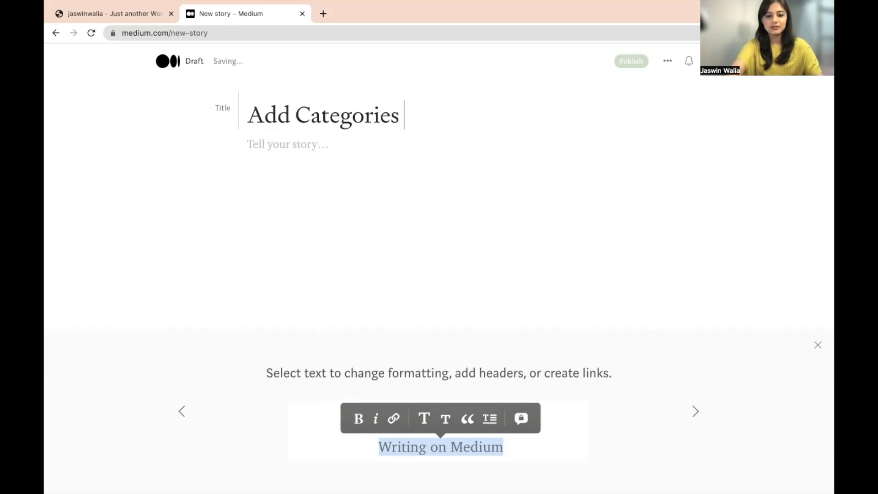
text(to your M)
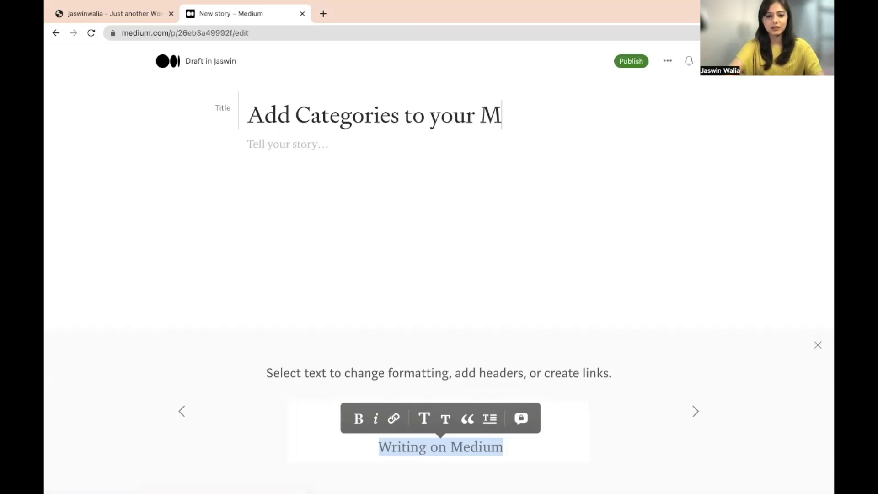
text(enu.)
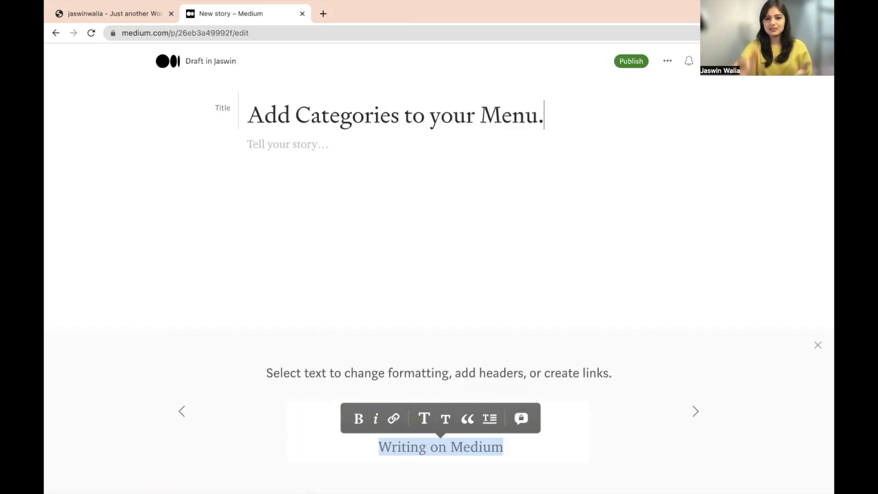
click(275, 145)
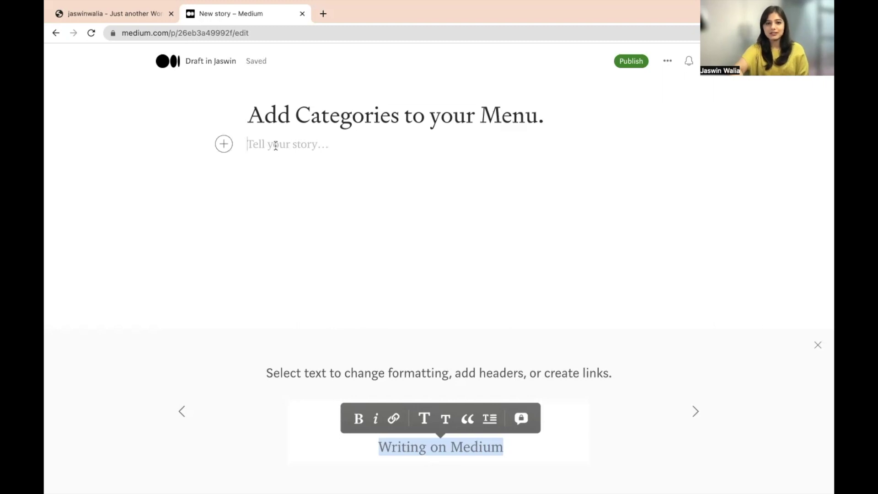
Step: Insert a section-break divider on the empty line right below the title
click(224, 146)
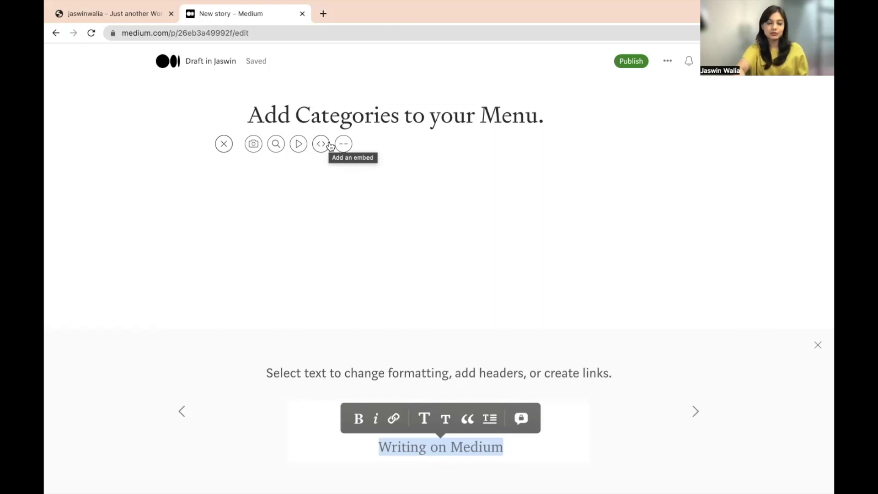
click(345, 144)
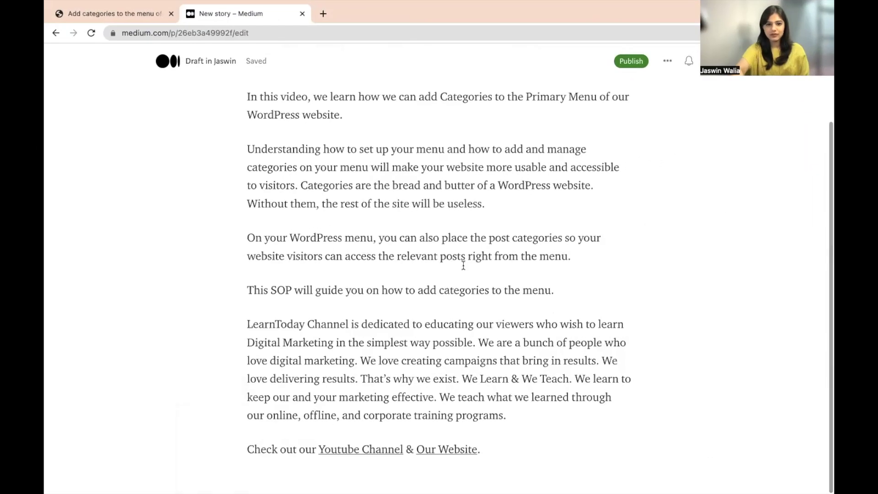
Step: Make the first paragraph of the story bold and italic
scroll(463, 265, up, 3)
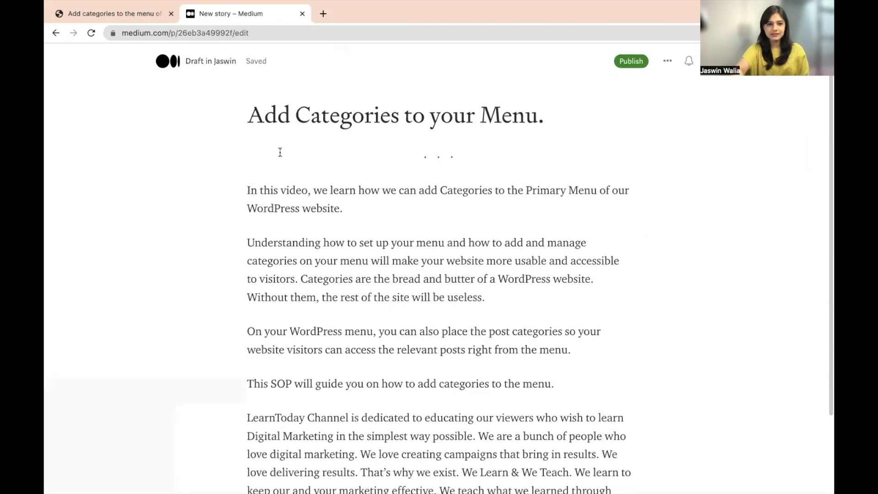
drag(248, 190, 349, 206)
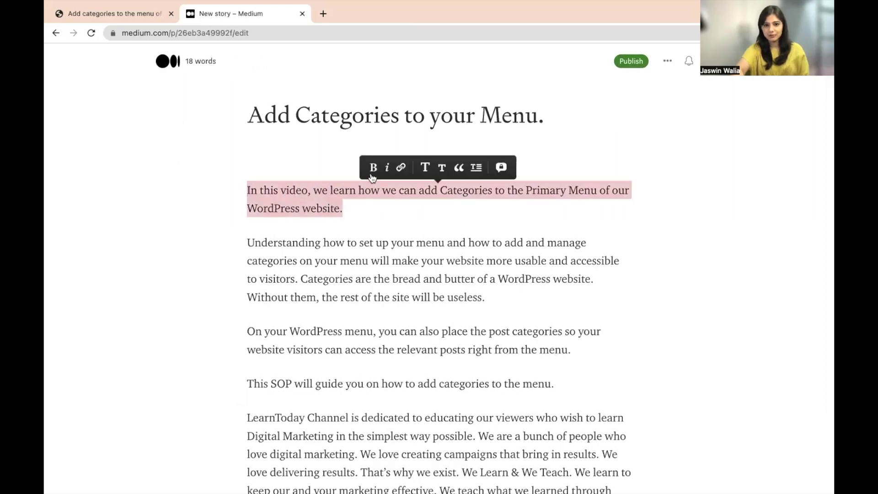
click(373, 176)
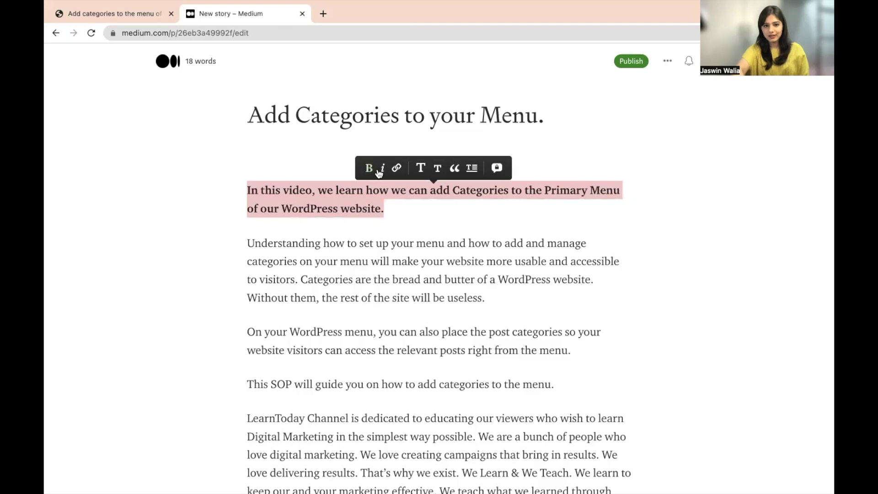
click(382, 169)
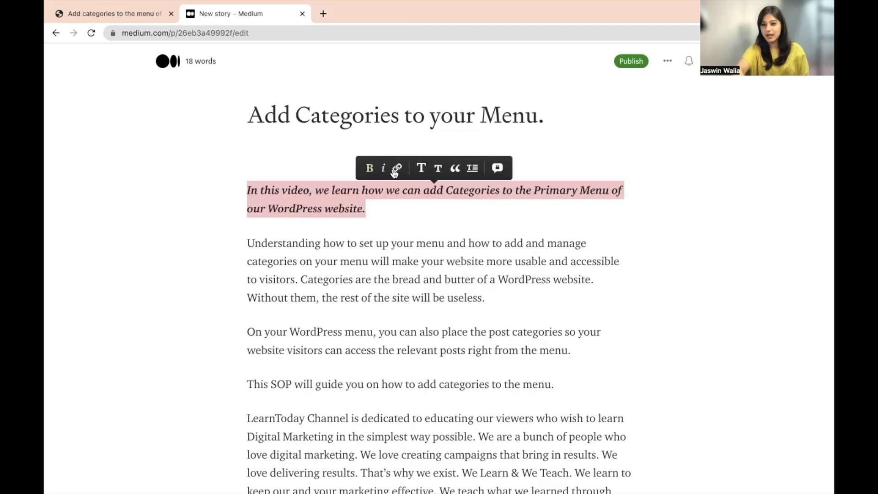
click(397, 167)
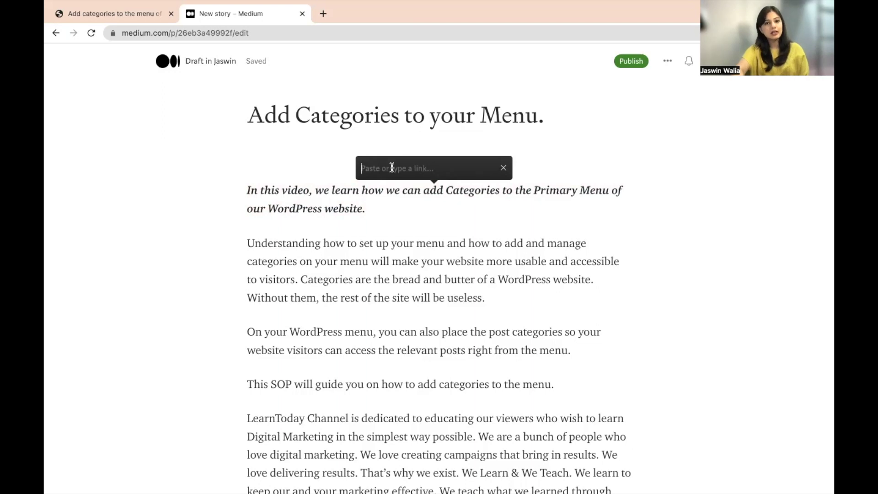
click(111, 48)
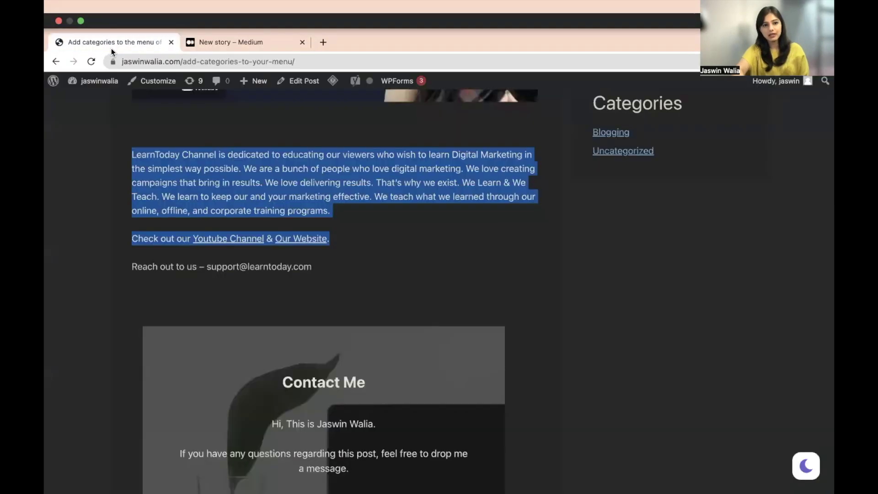
click(232, 42)
click(184, 227)
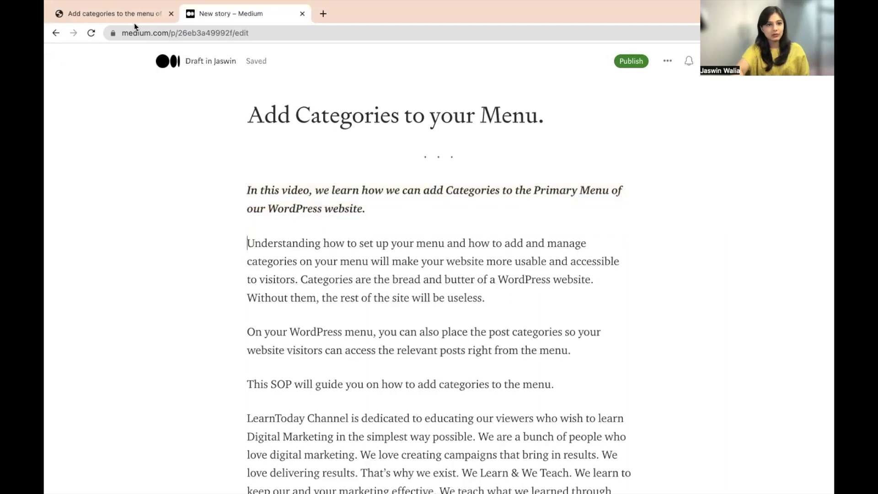
Step: Link the words 'WordPress website' to the blog's home address copied from the WordPress post
click(133, 11)
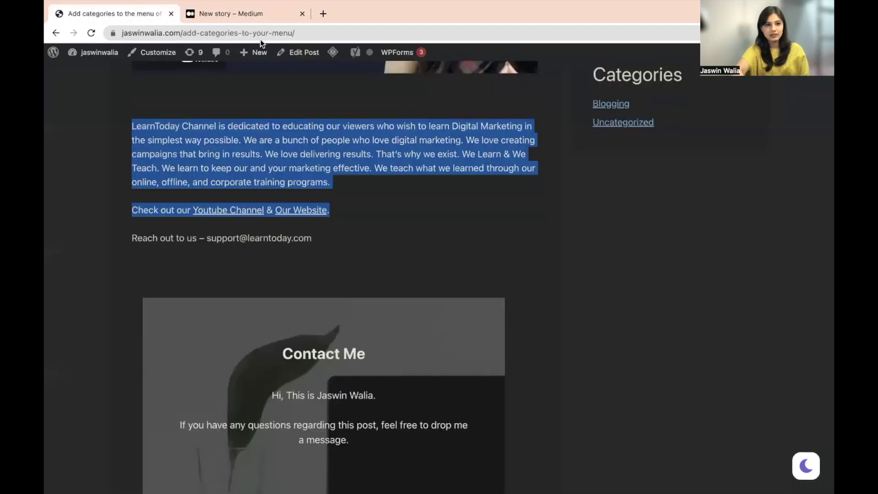
click(305, 28)
key(Right)
drag(206, 35, 122, 38)
key(super+c)
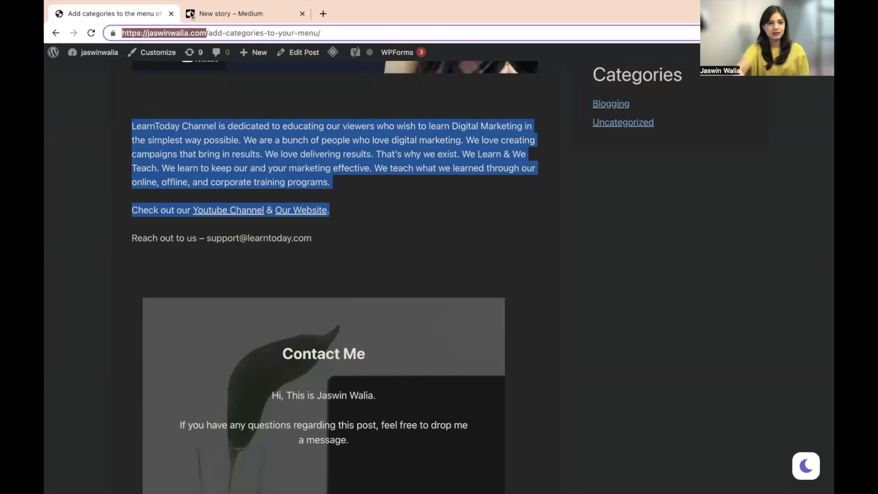
click(219, 14)
scroll(216, 286, down, 1)
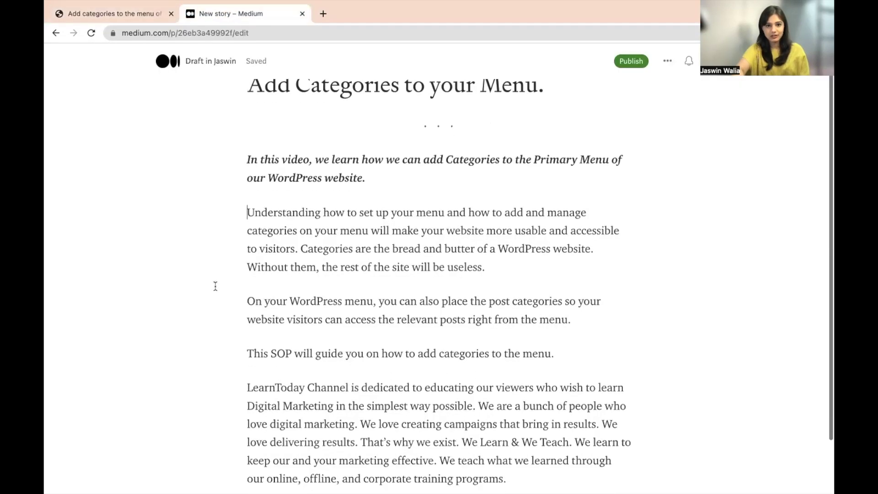
drag(268, 178, 353, 179)
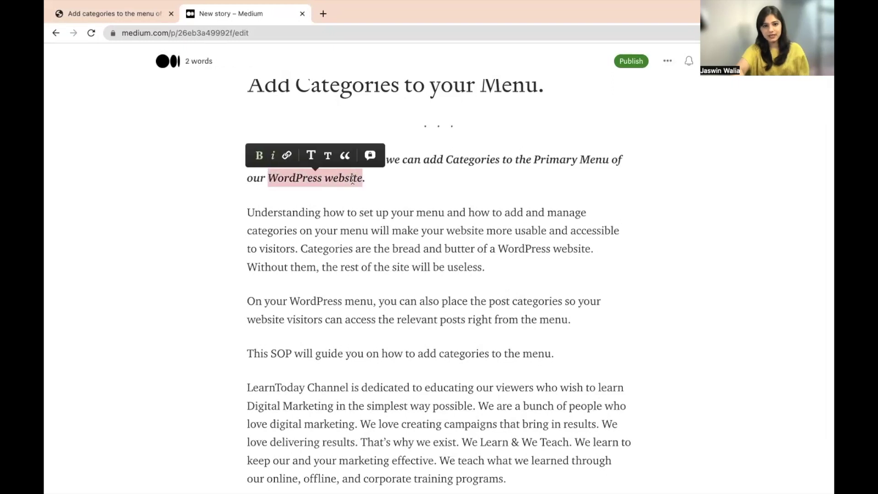
click(287, 156)
key(super+v)
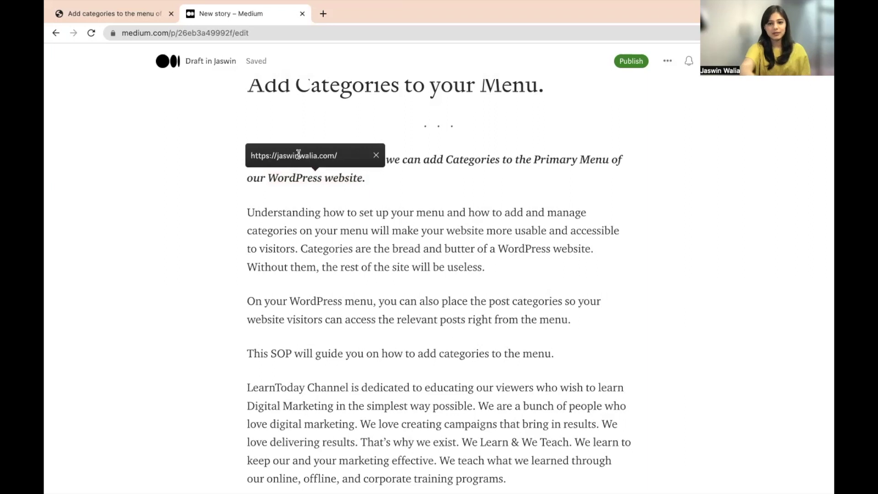
key(Return)
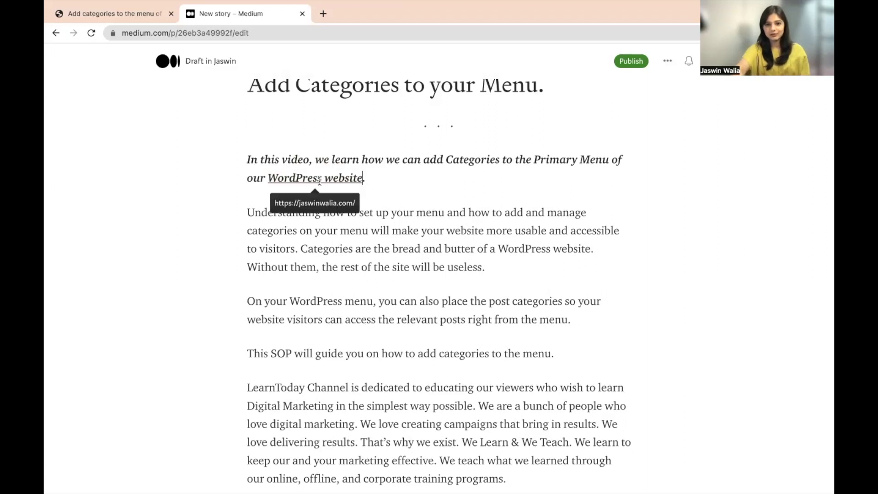
click(224, 250)
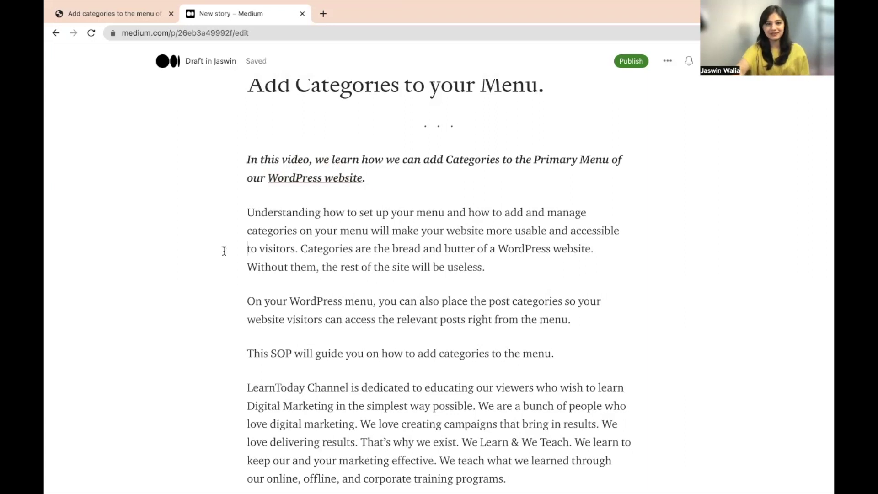
Step: Add a divider after the SOP sentence, leaving an empty line above it
scroll(224, 250, down, 2)
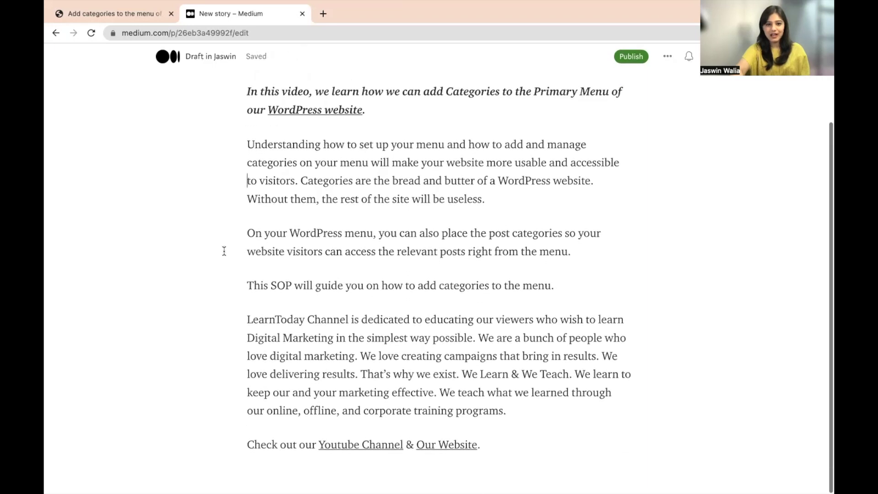
scroll(224, 251, up, 2)
scroll(225, 250, down, 2)
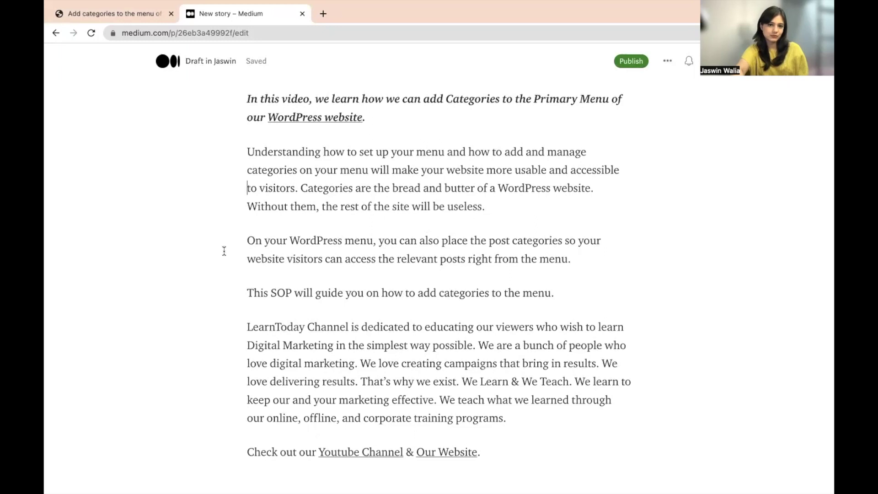
scroll(397, 279, down, 1)
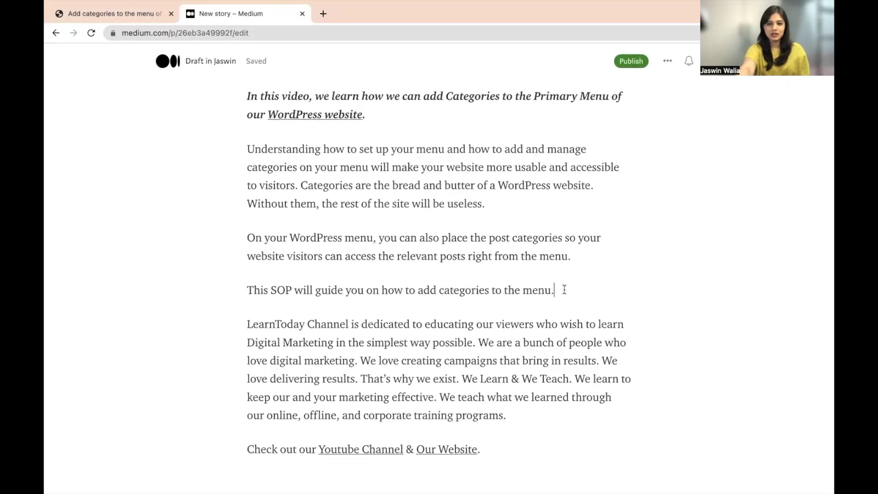
key(Return)
click(224, 324)
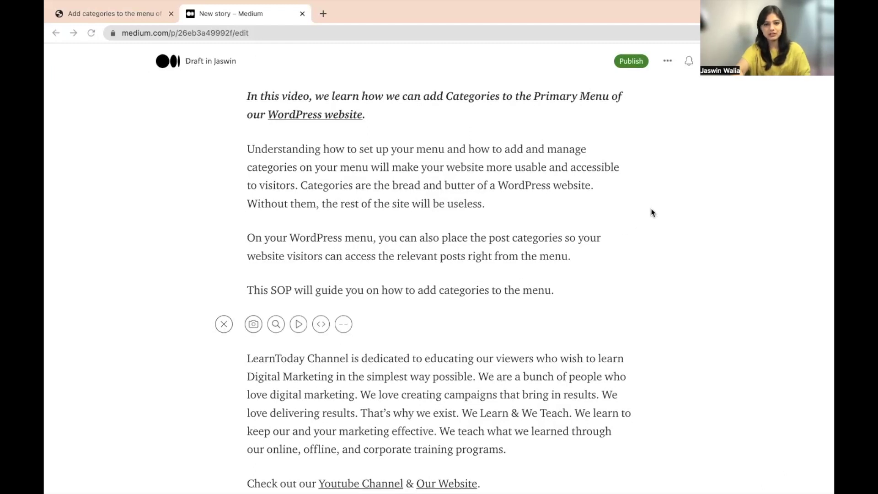
click(342, 326)
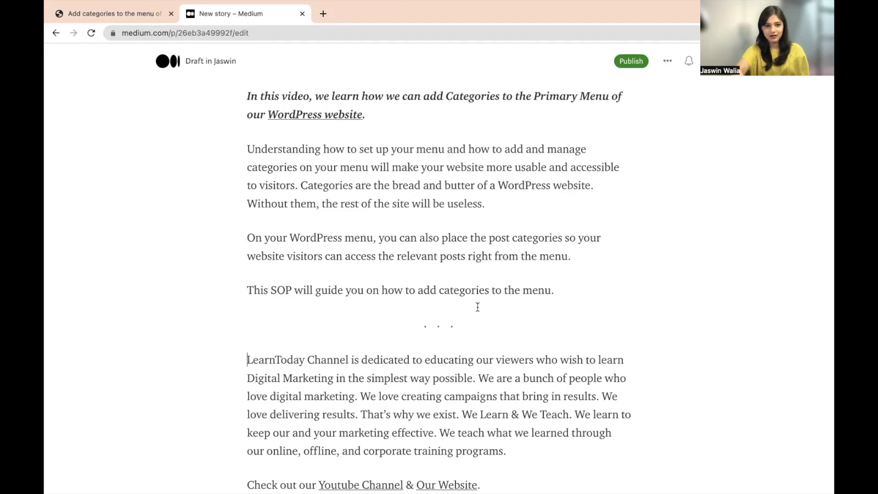
key(Return)
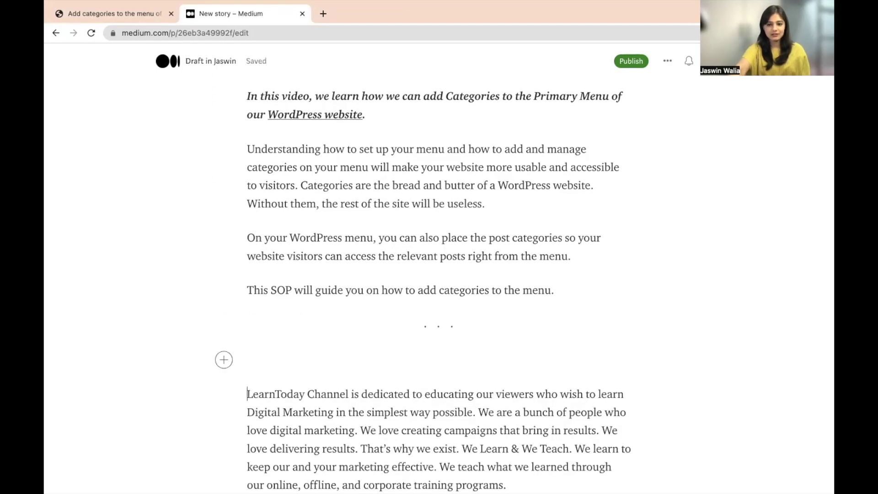
key(BackSpace)
click(571, 285)
key(Return)
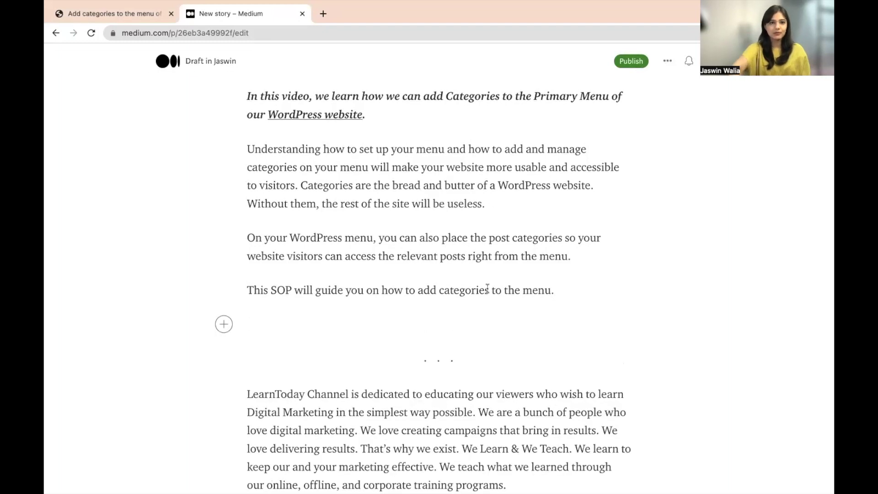
Step: Copy the video's youtu.be share link from the WordPress post
click(104, 12)
scroll(246, 303, up, 10)
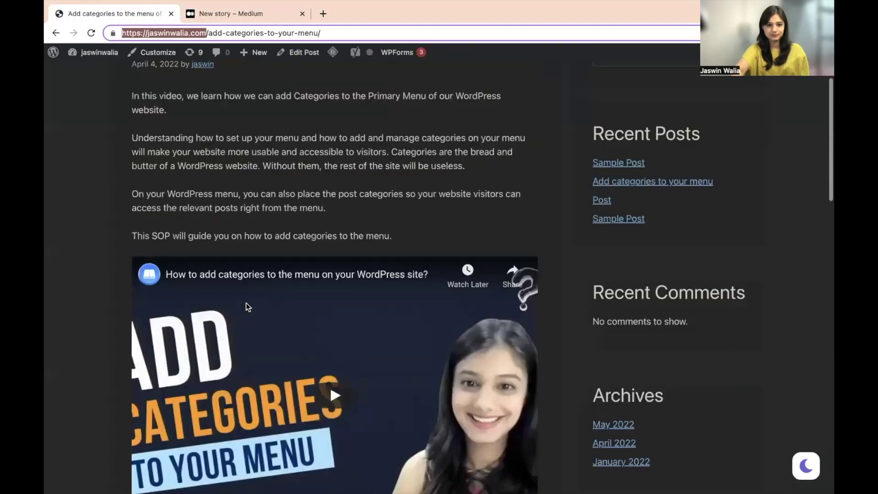
scroll(329, 333, down, 1)
click(511, 224)
key(ctrl+c)
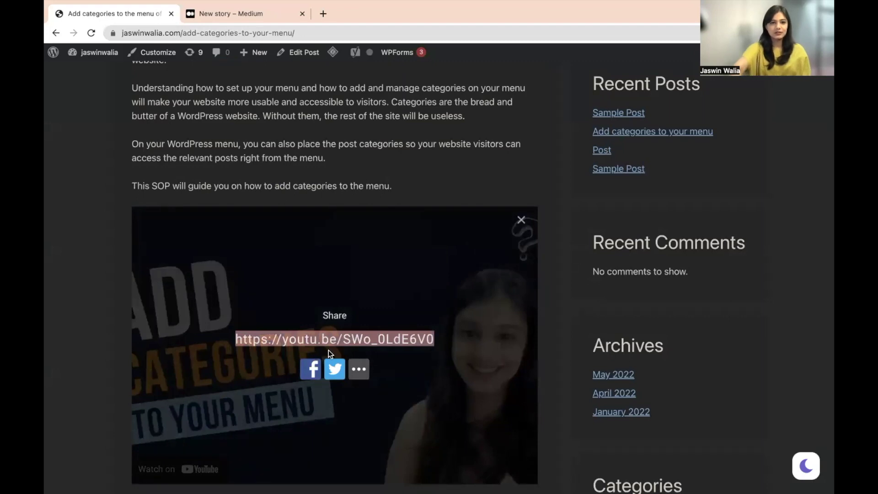
Step: Embed the YouTube video on the empty line below the SOP sentence
click(273, 14)
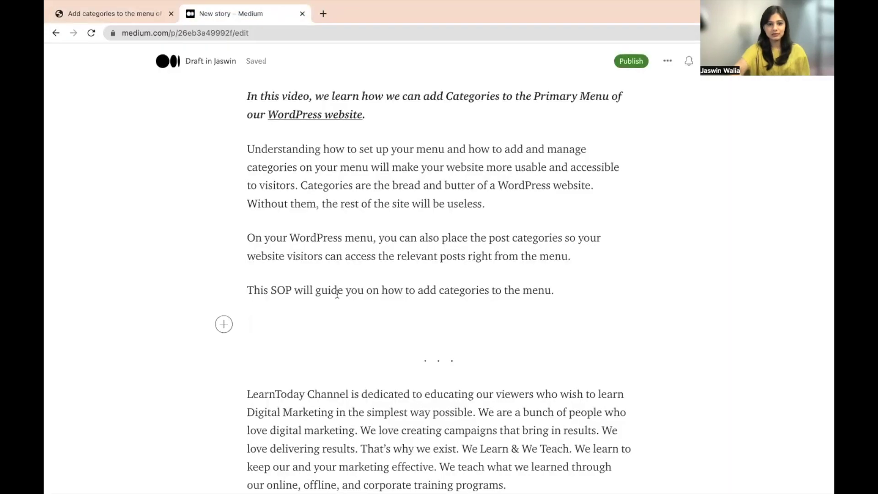
click(223, 324)
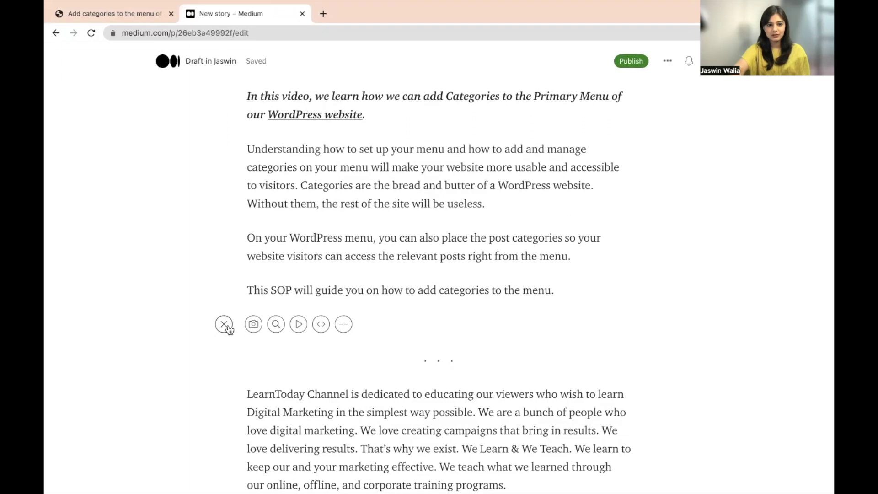
click(323, 326)
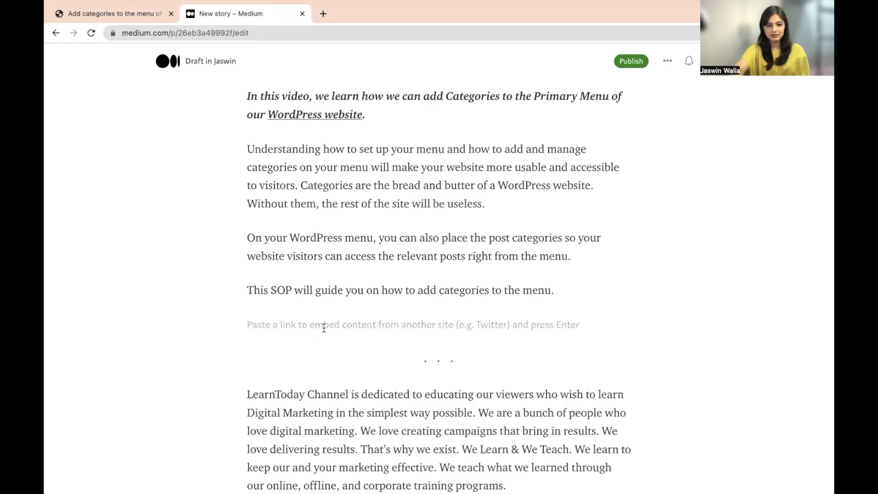
key(ctrl+v)
key(Return)
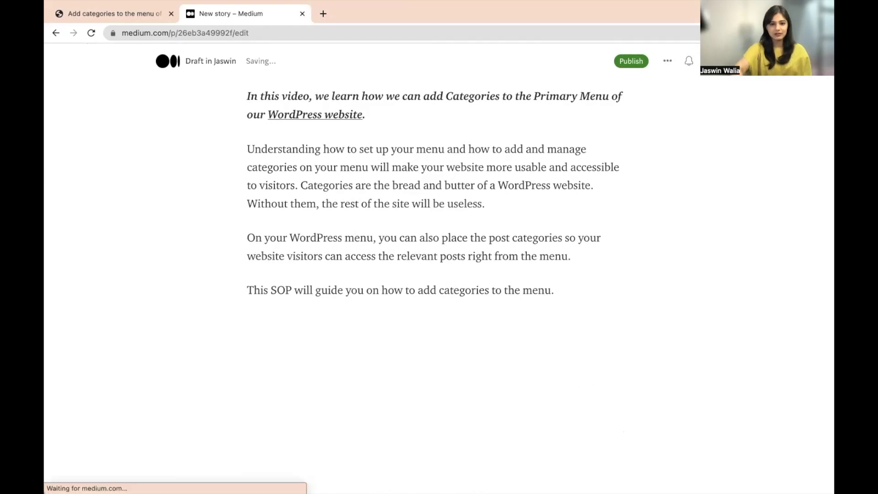
scroll(342, 289, down, 10)
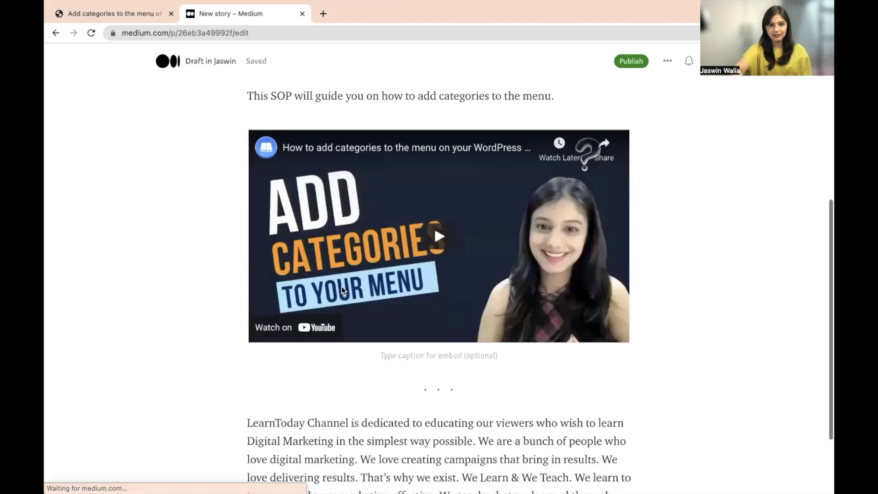
Step: Remove the bold from the intro paragraph so it stays italic only
scroll(342, 288, down, 1)
scroll(342, 287, up, 8)
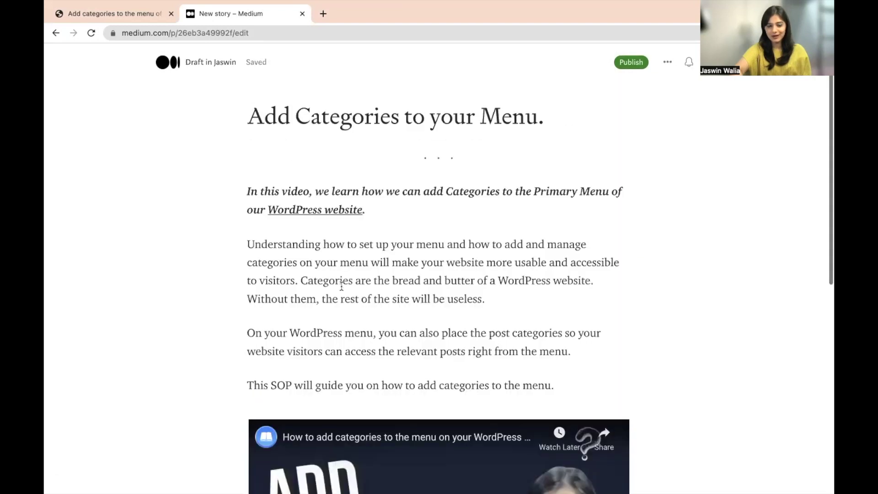
scroll(342, 286, down, 6)
scroll(341, 286, down, 2)
scroll(342, 286, up, 8)
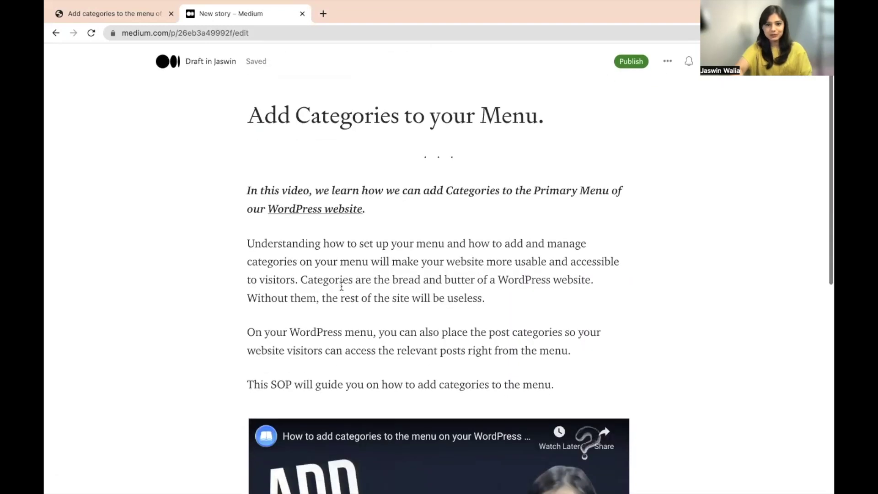
scroll(342, 286, down, 1)
triple_click(258, 147)
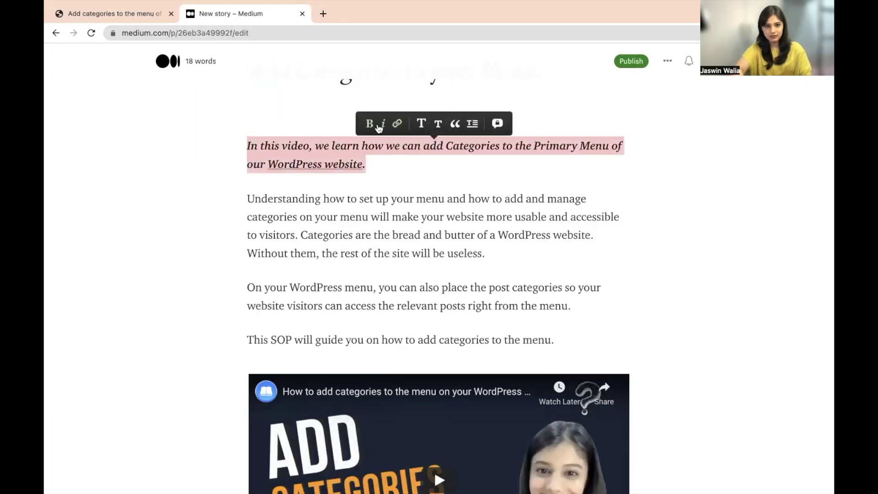
click(377, 125)
click(363, 169)
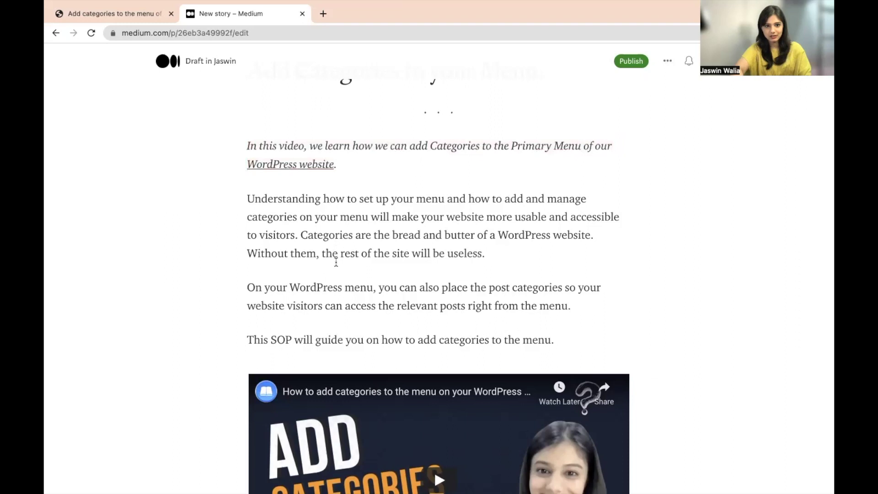
Step: Make the LearnToday Channel paragraph bold
scroll(336, 263, down, 5)
scroll(336, 267, down, 3)
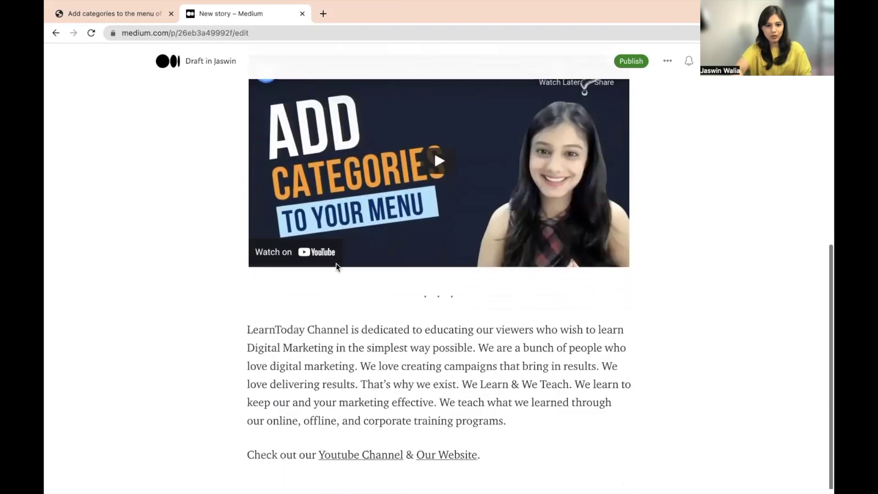
drag(247, 320, 532, 423)
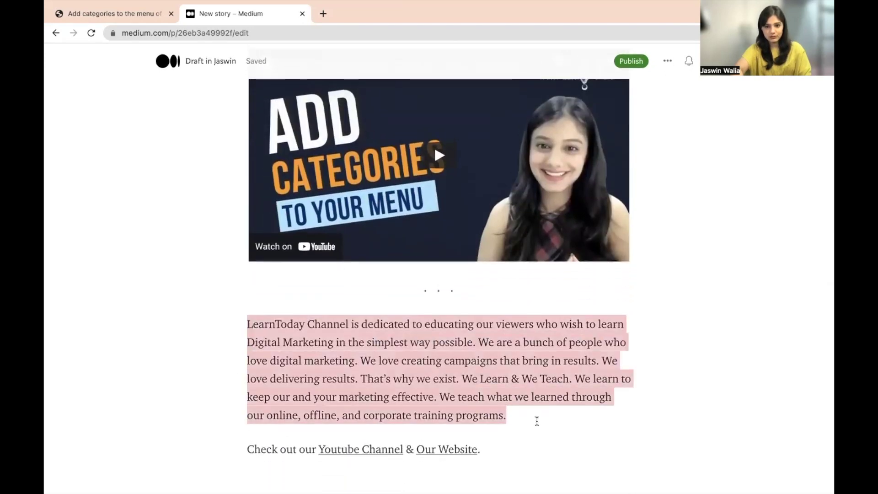
click(374, 302)
click(274, 306)
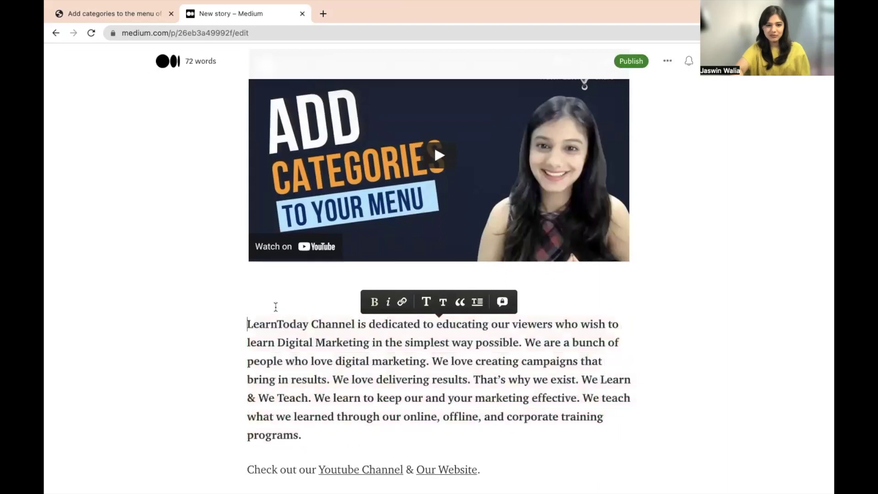
scroll(276, 307, up, 3)
scroll(275, 306, up, 5)
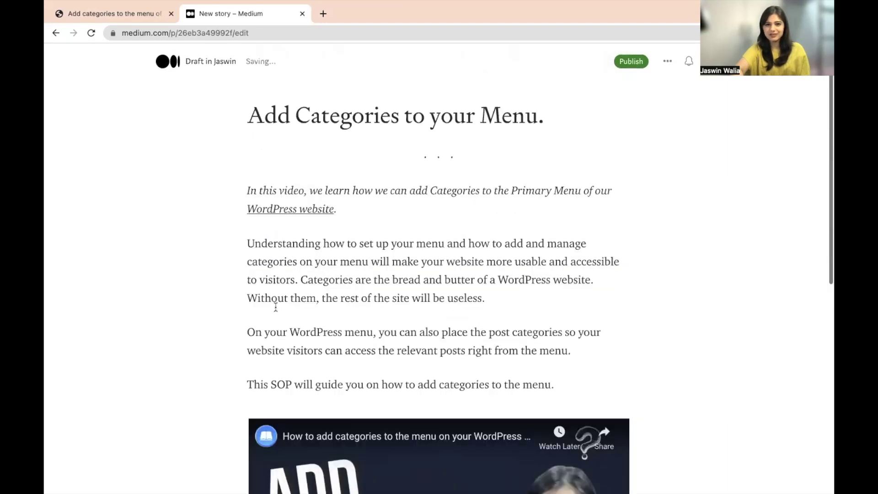
scroll(276, 307, down, 8)
scroll(276, 306, up, 6)
scroll(275, 306, up, 3)
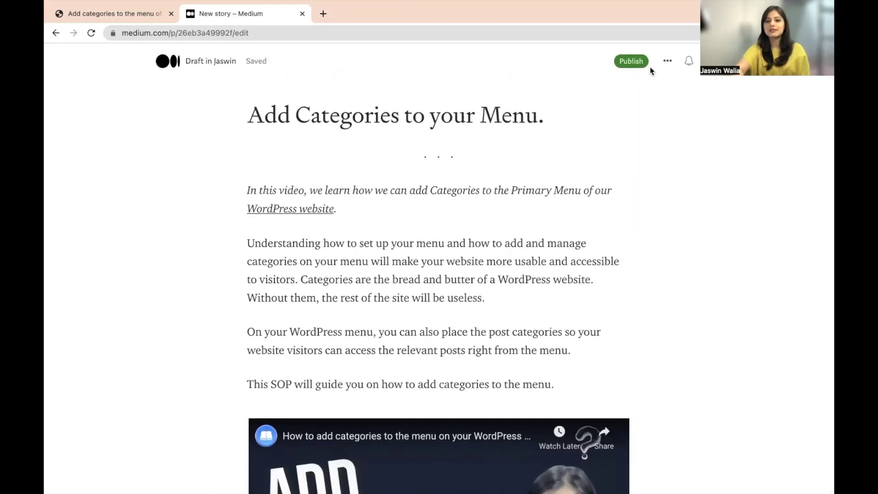
Step: Publish 'Add Categories to your Menu.' immediately, with no tags added
click(638, 62)
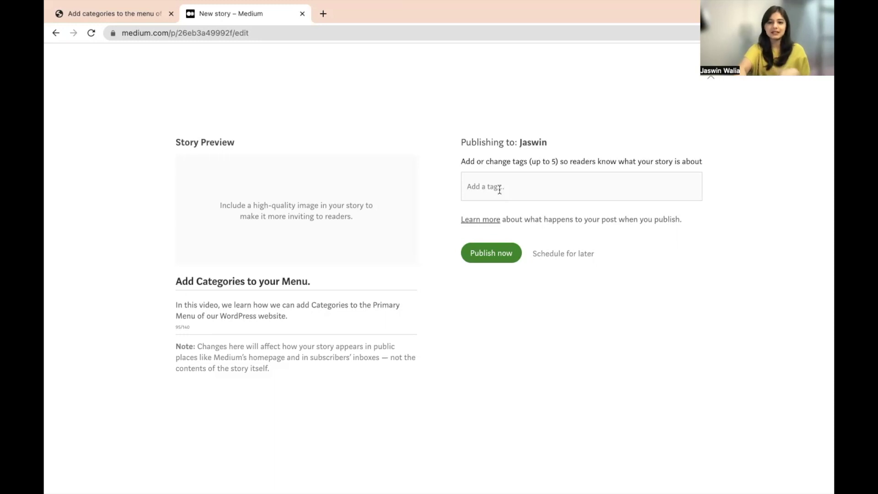
click(501, 252)
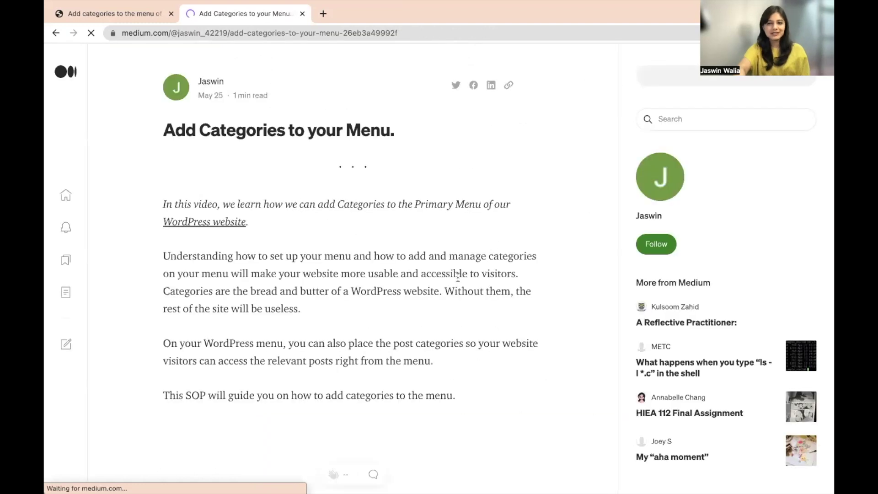
Step: Go to the author's profile page from the avatar's account menu
scroll(458, 276, down, 10)
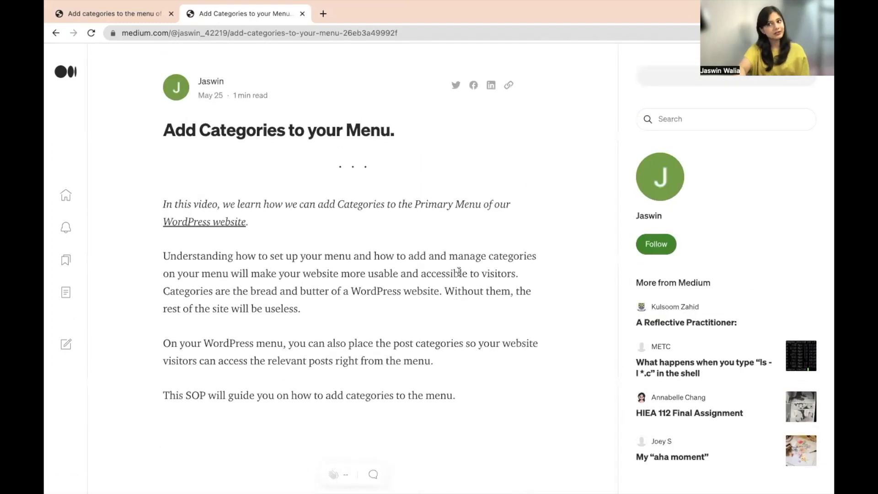
scroll(460, 273, down, 10)
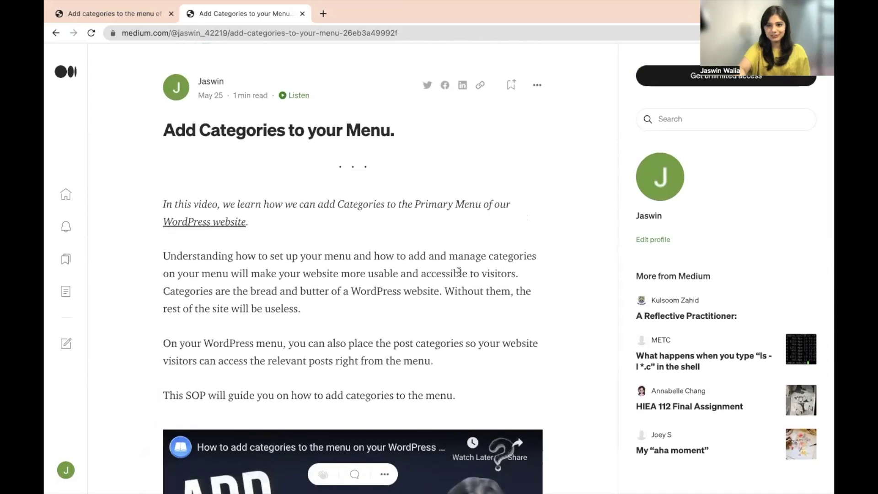
click(66, 471)
click(93, 425)
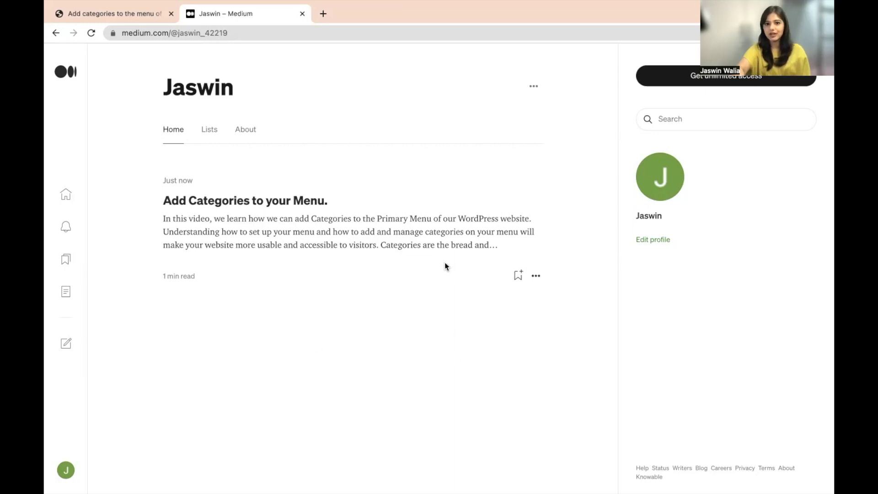
Step: Reopen the published 'Add Categories to your Menu.' article from the profile listing
click(537, 277)
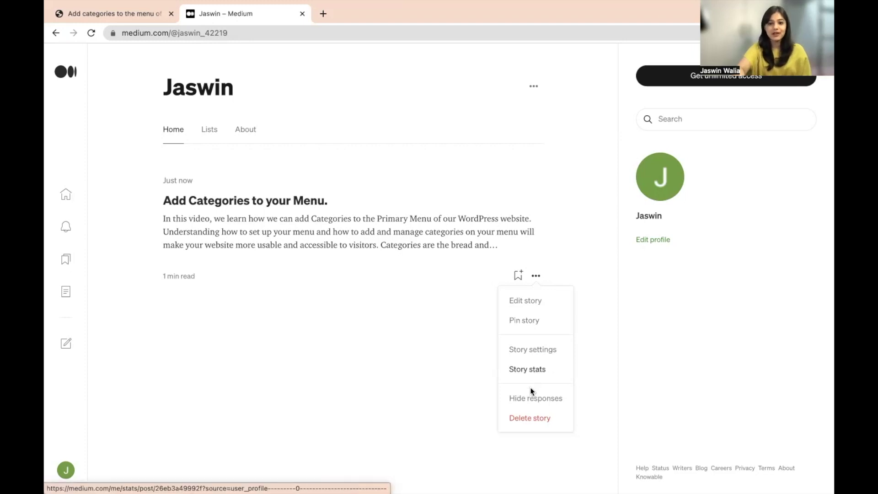
click(250, 205)
click(250, 205)
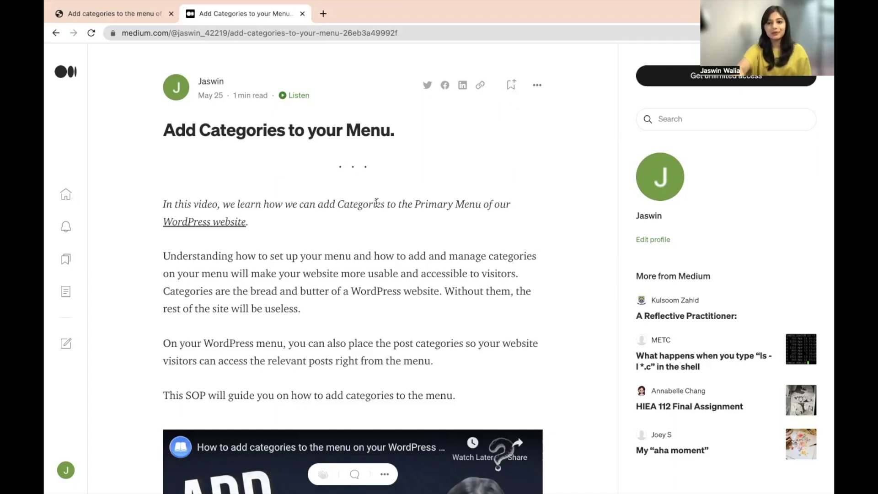
scroll(378, 207, down, 2)
scroll(378, 206, down, 3)
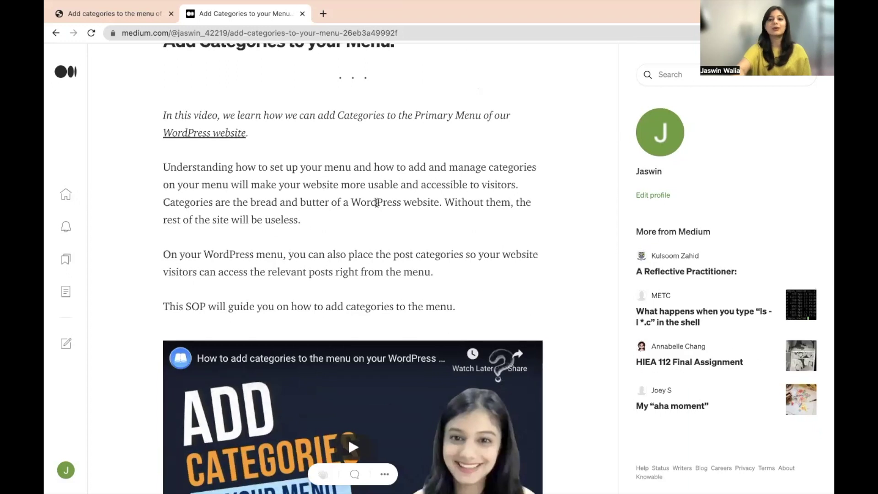
scroll(377, 203, up, 5)
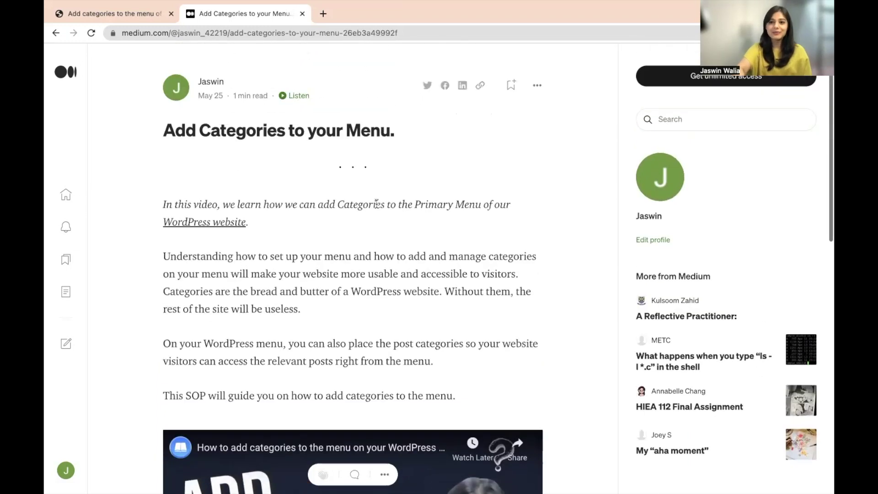